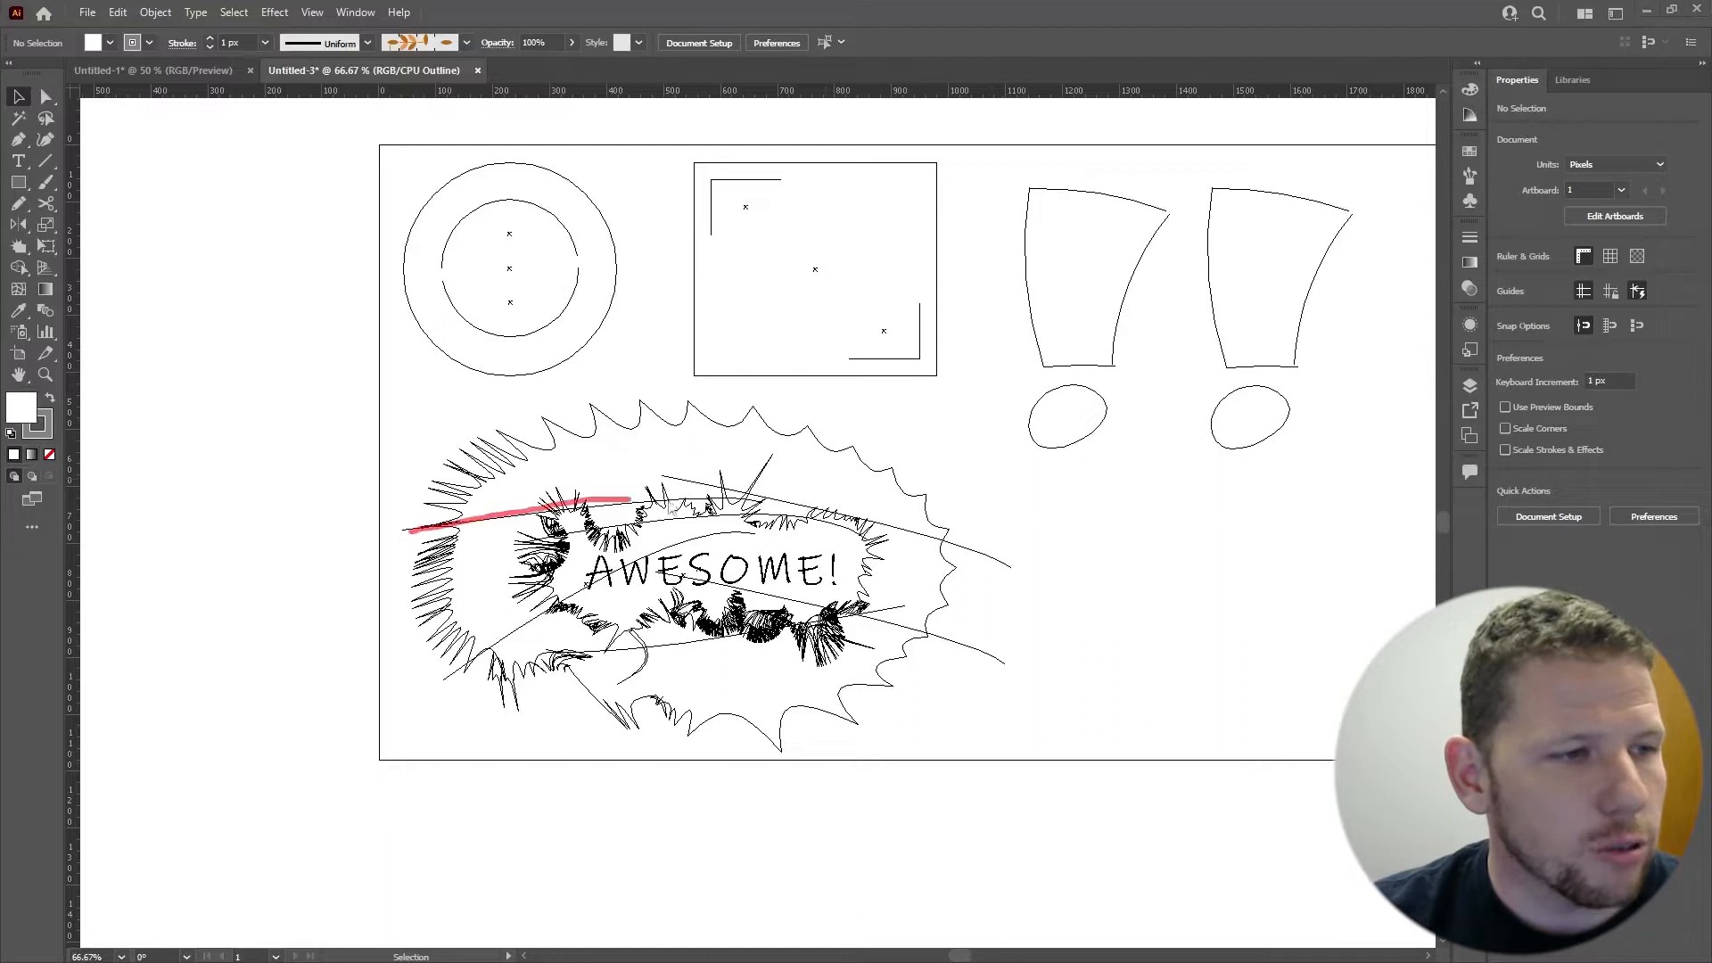
{"action": "left_click_drag", "start_coordinate": [486, 620], "coordinate": [771, 541]}
{"action": "mouse_move", "coordinate": [559, 446]}
{"action": "left_mouse_down"}
{"action": "mouse_move", "coordinate": [571, 424]}
{"action": "mouse_move", "coordinate": [794, 459]}
{"action": "mouse_move", "coordinate": [953, 535]}
{"action": "left_mouse_up"}
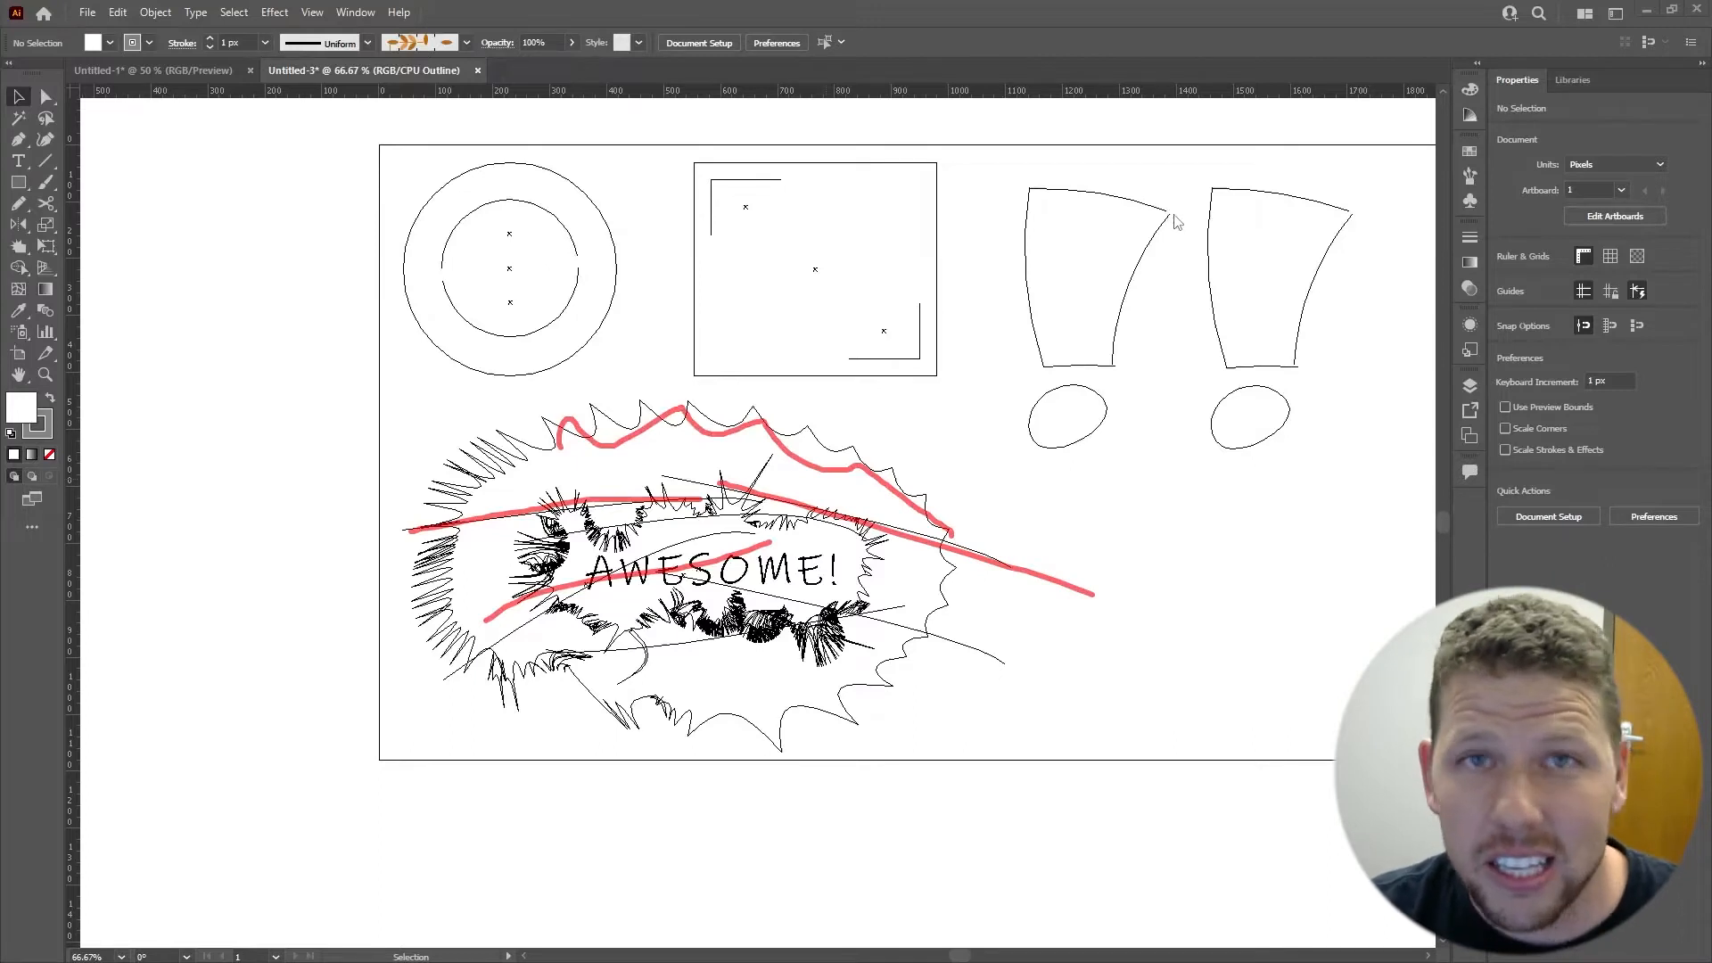
{"action": "left_click_drag", "start_coordinate": [1102, 132], "coordinate": [1112, 176]}
{"action": "left_click_drag", "start_coordinate": [1299, 137], "coordinate": [1302, 170]}
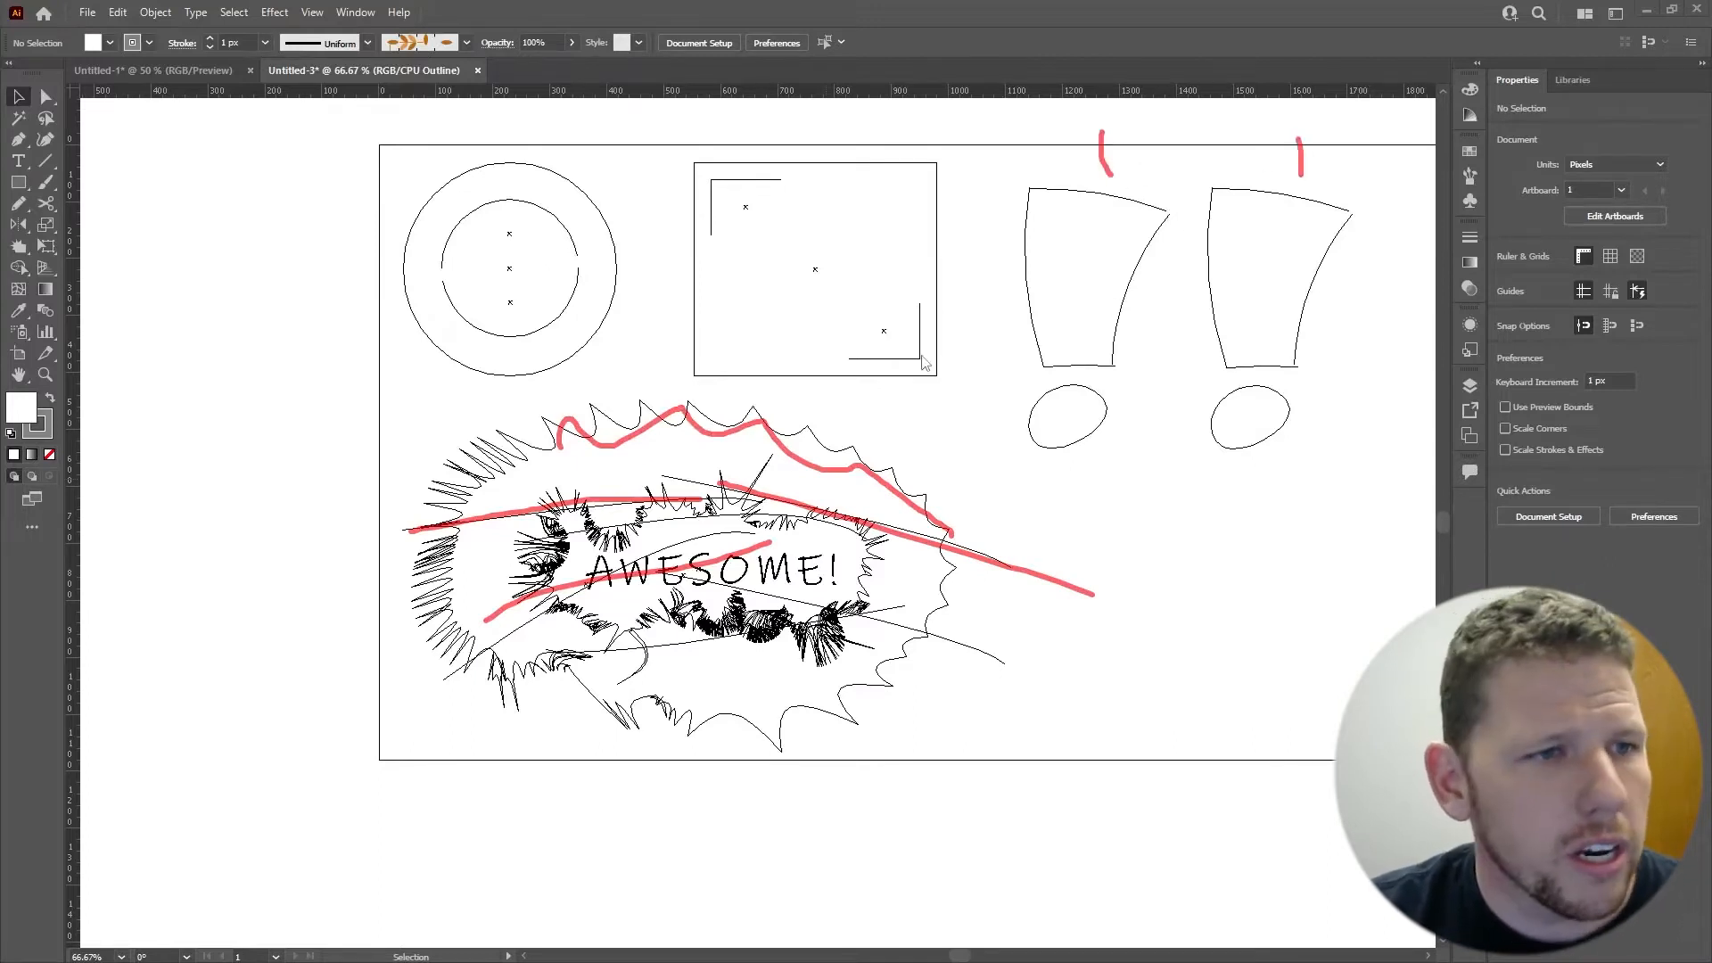
{"action": "mouse_move", "coordinate": [920, 306]}
{"action": "left_mouse_down"}
{"action": "mouse_move", "coordinate": [923, 349]}
{"action": "mouse_move", "coordinate": [867, 351]}
{"action": "left_mouse_up"}
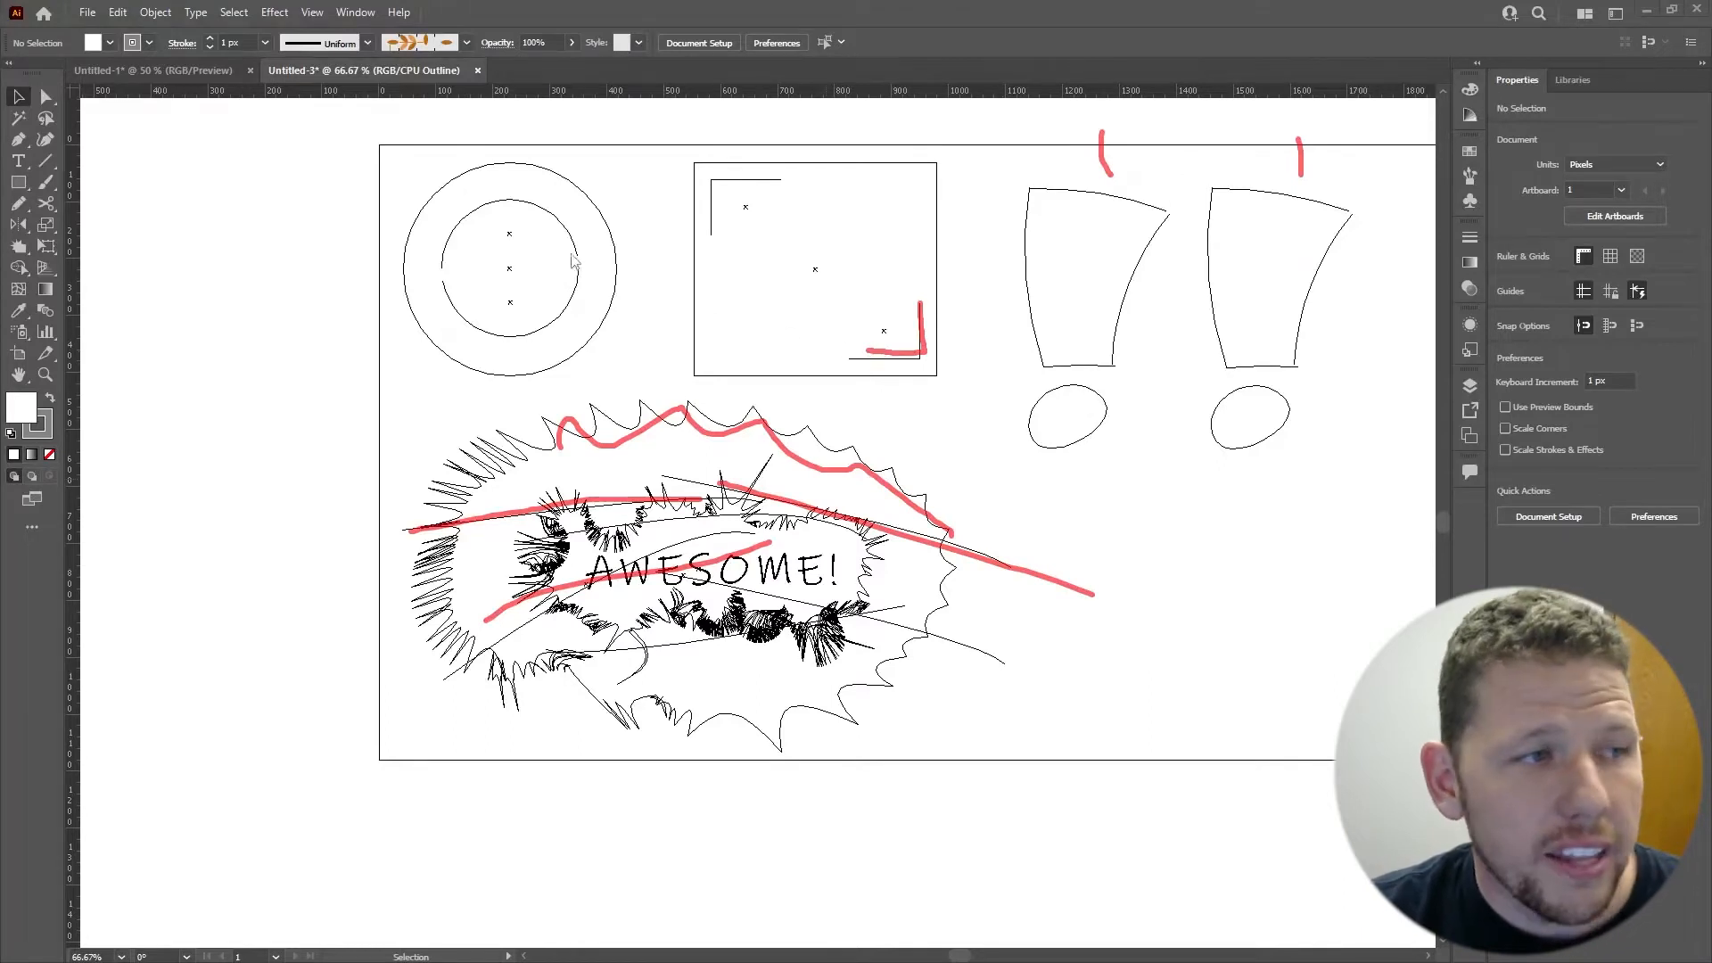
{"action": "mouse_move", "coordinate": [576, 253]}
{"action": "left_mouse_down"}
{"action": "mouse_move", "coordinate": [465, 214]}
{"action": "mouse_move", "coordinate": [452, 256]}
{"action": "mouse_move", "coordinate": [463, 301]}
{"action": "mouse_move", "coordinate": [572, 292]}
{"action": "left_mouse_up"}
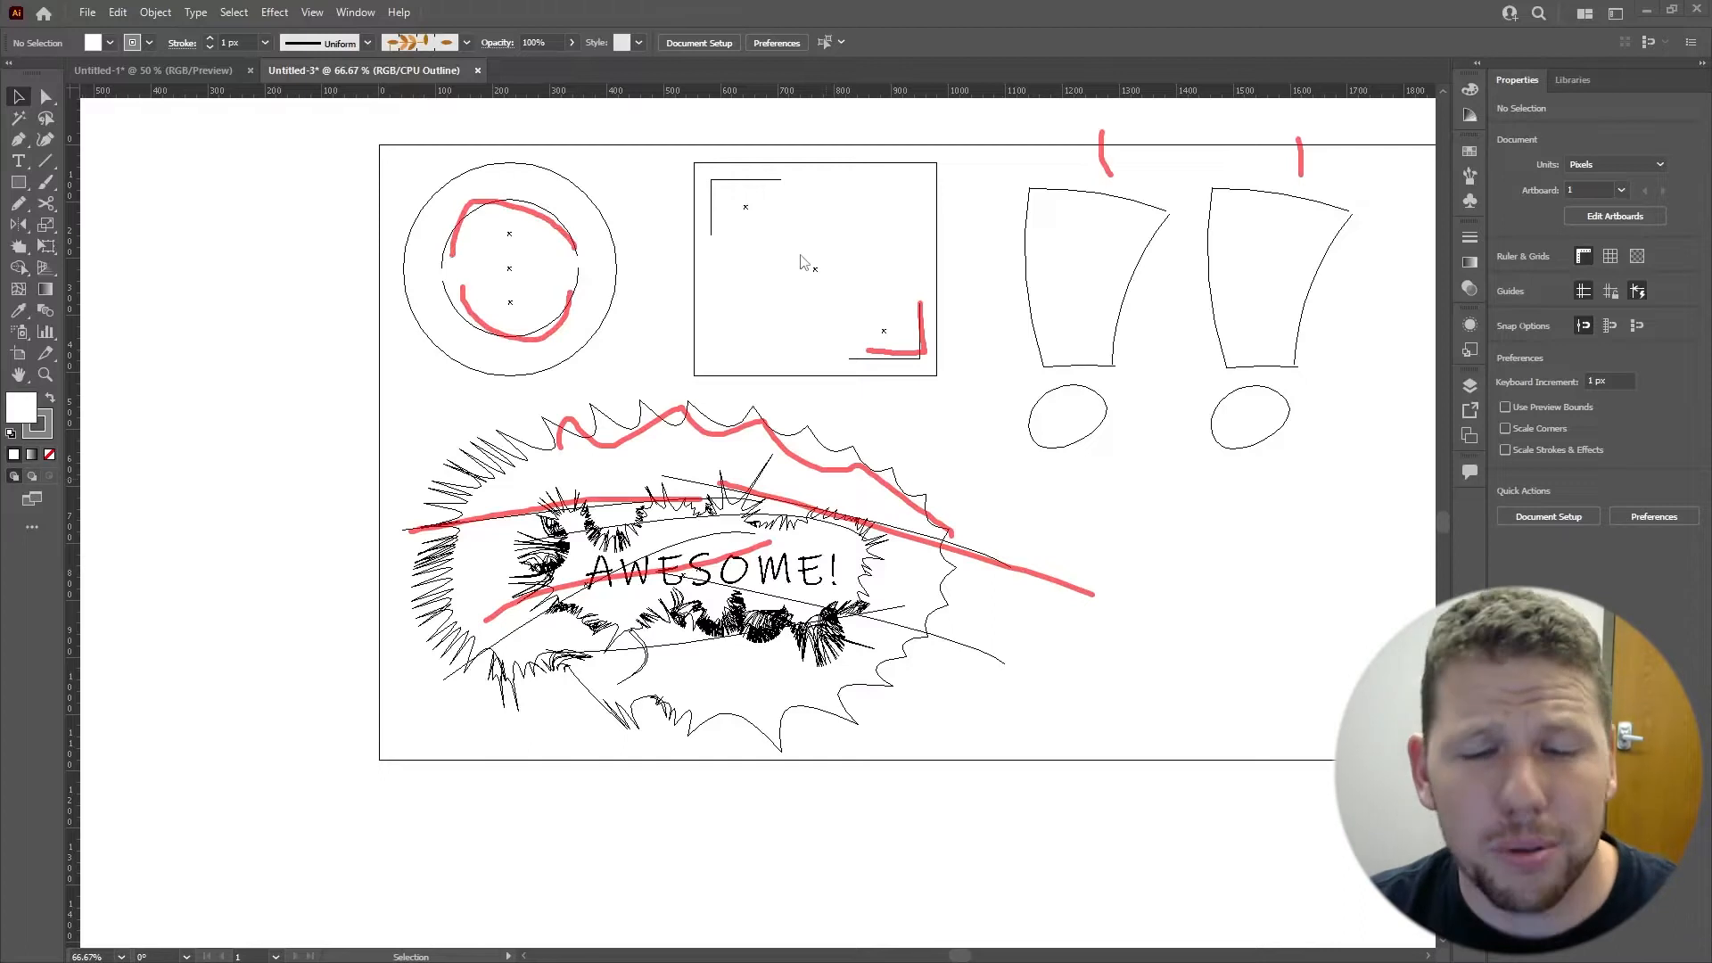
{"action": "key", "text": "Escape"}
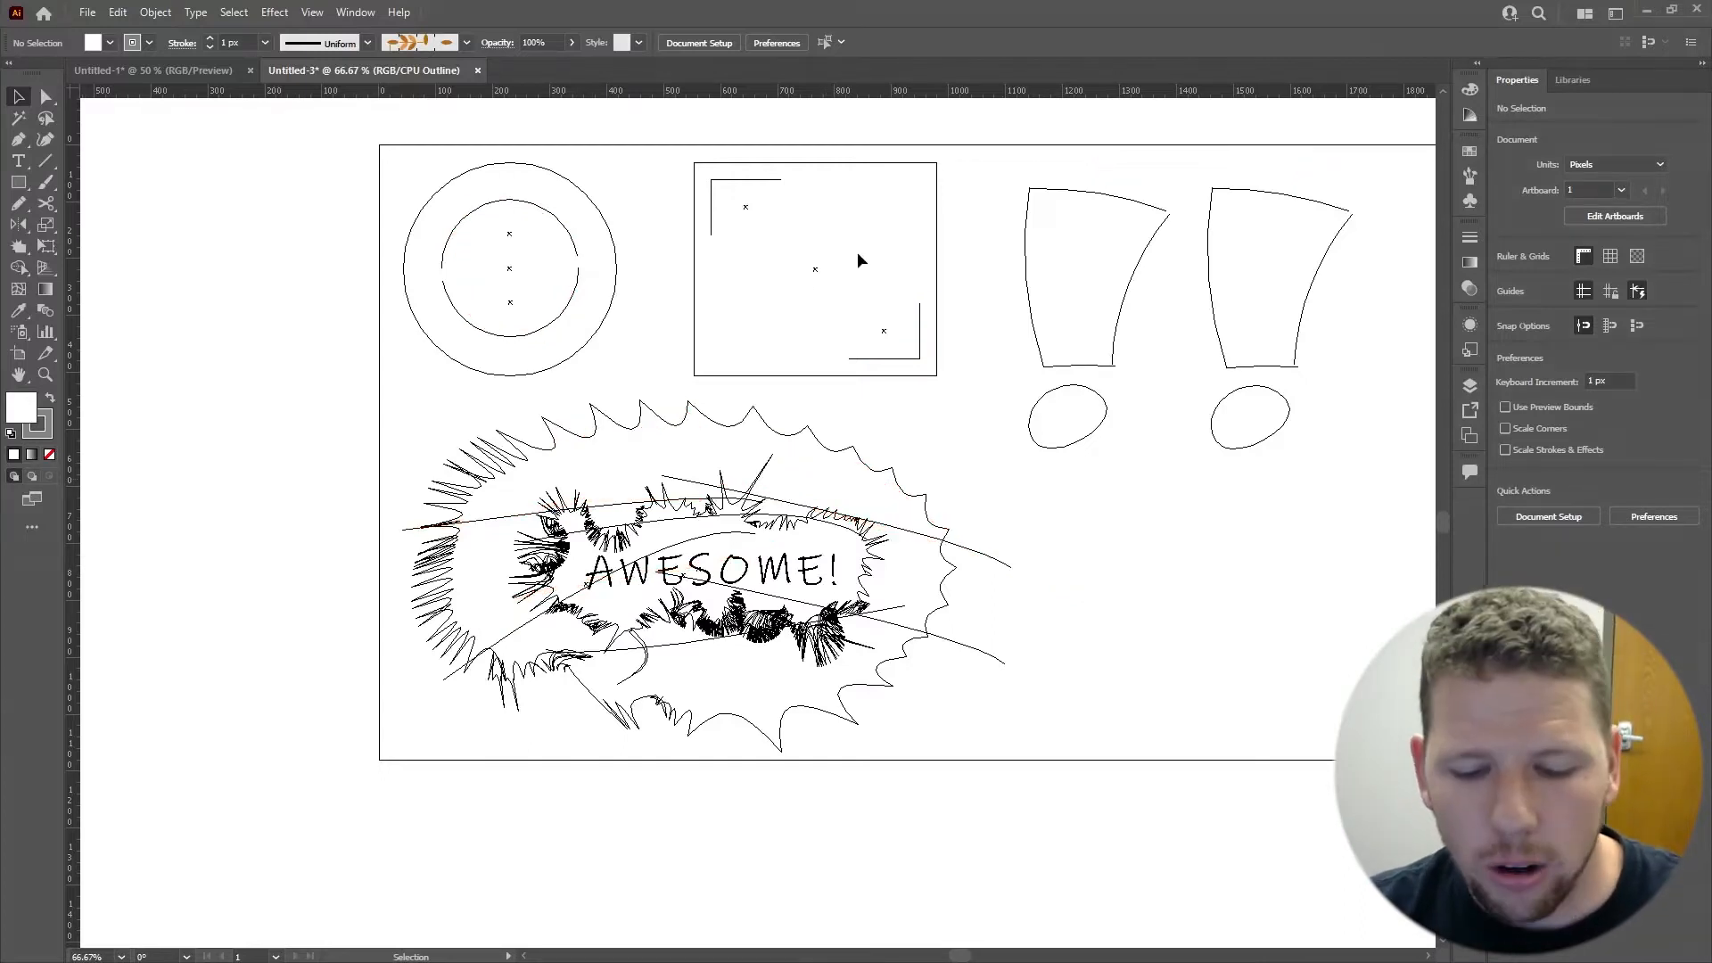
- Switch the artwork from outline to preview display and show the available brushes for the Untitled-1 document
{"action": "key", "text": "ctrl+y"}
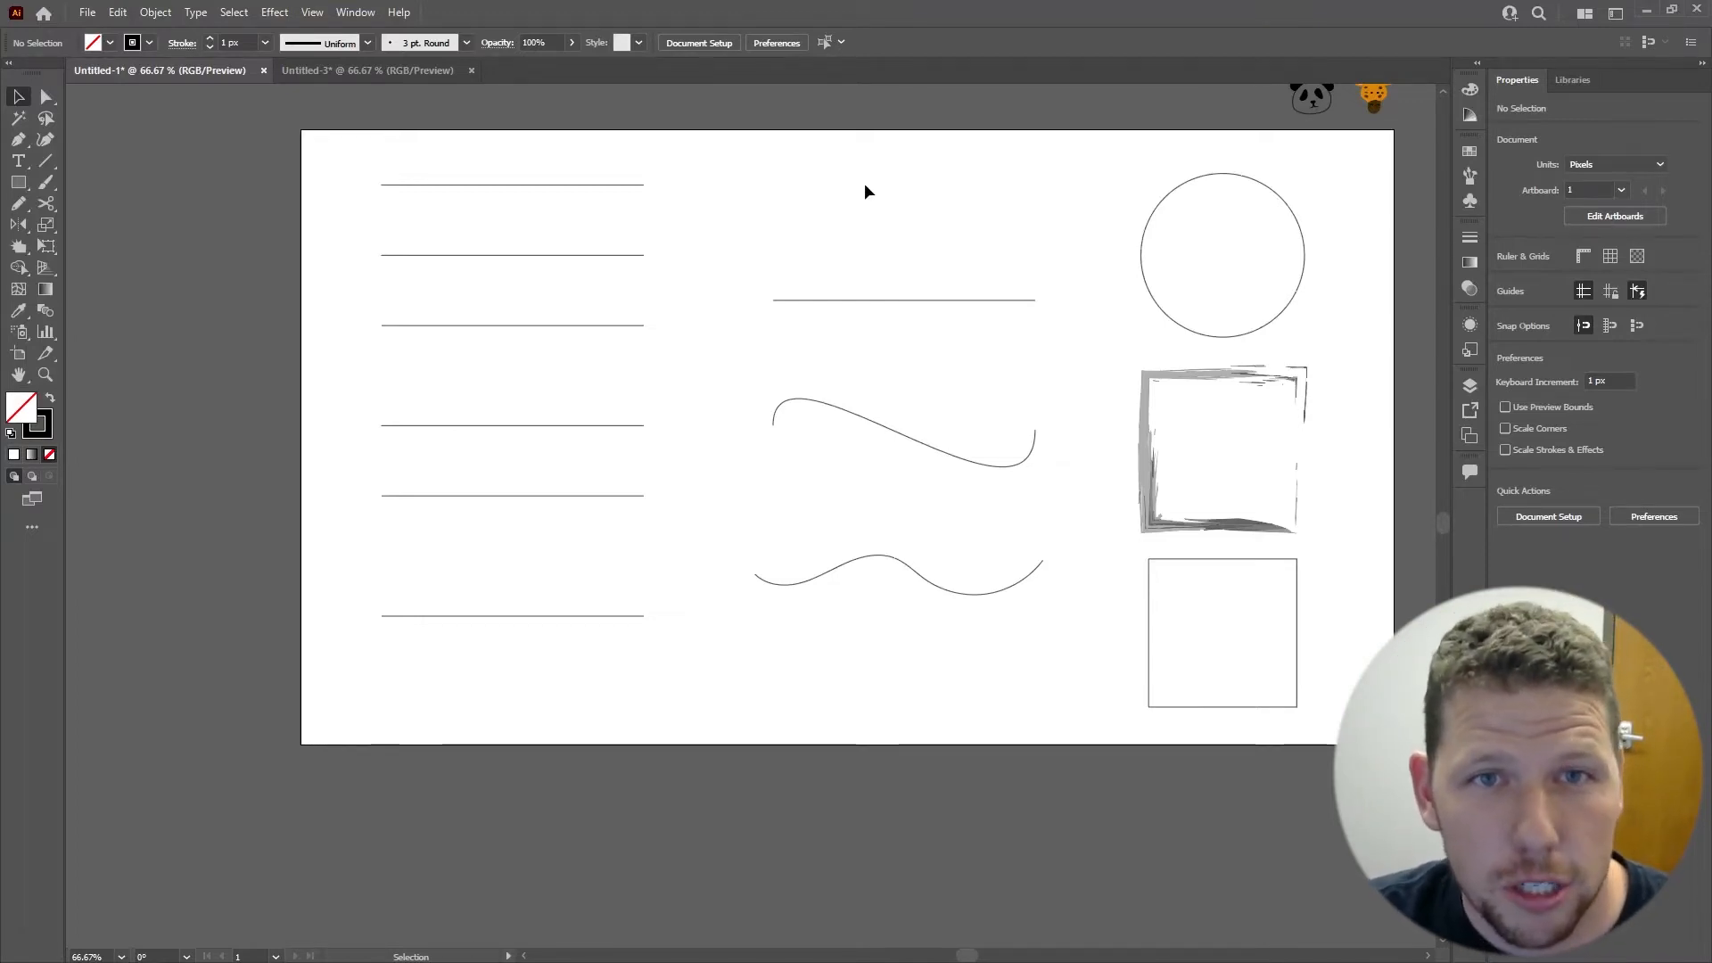
{"action": "left_click", "coordinate": [1468, 177]}
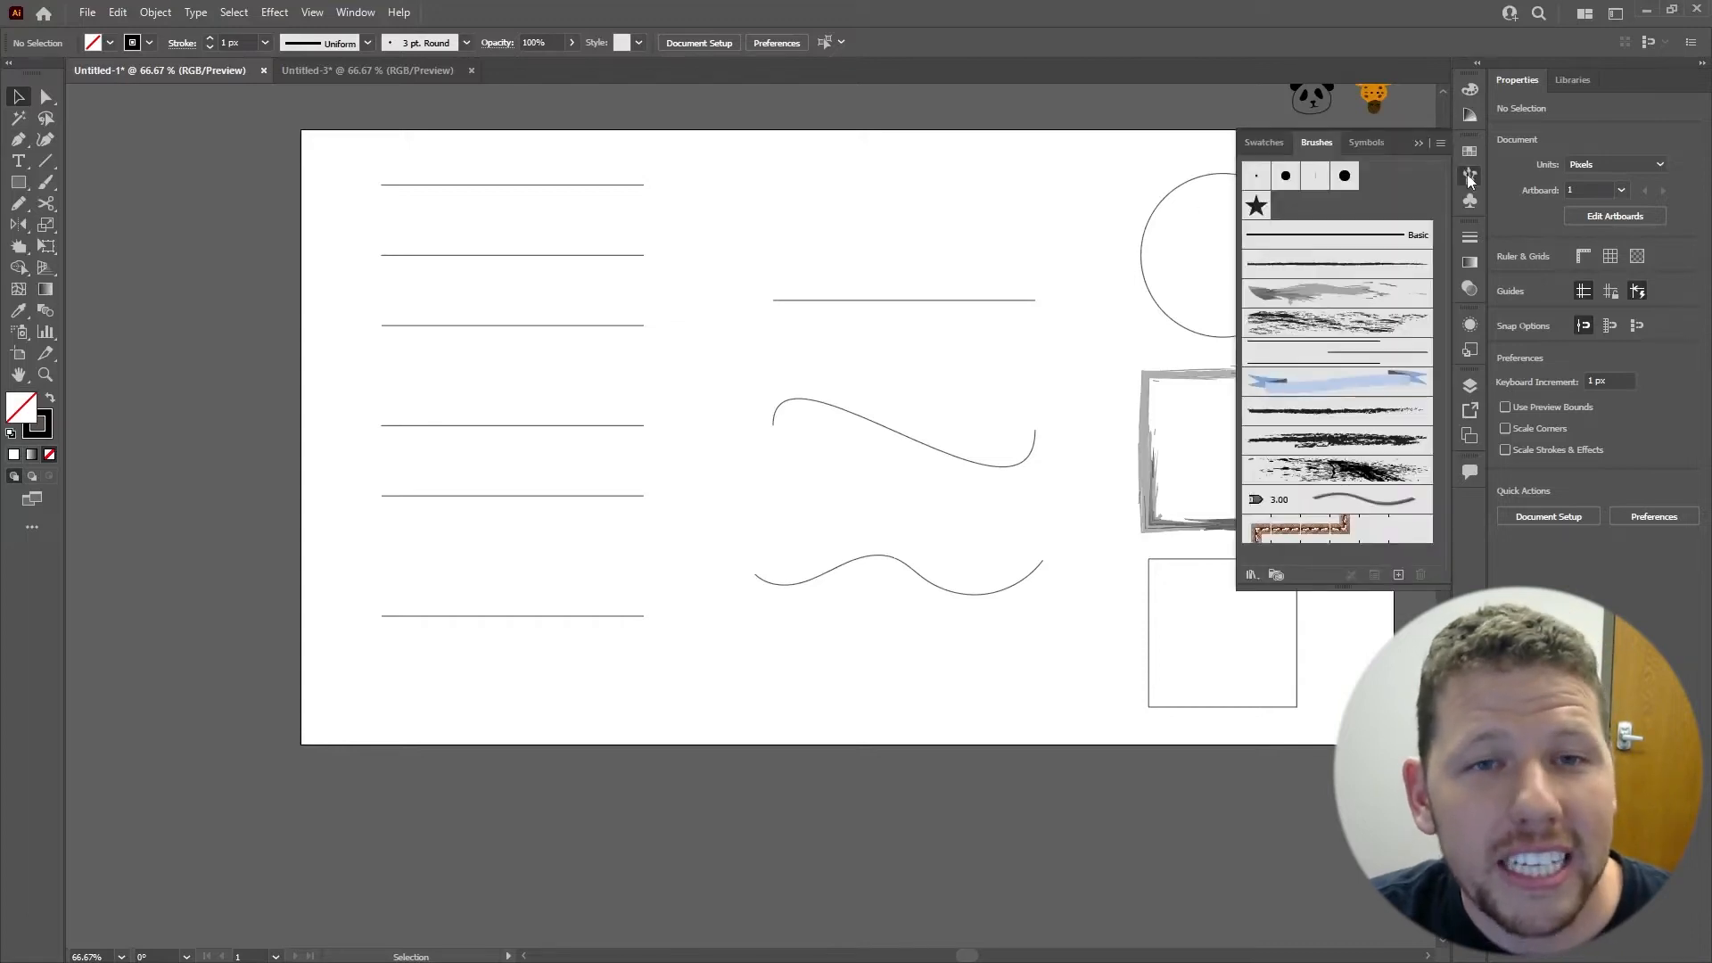
{"action": "left_click", "coordinate": [354, 14]}
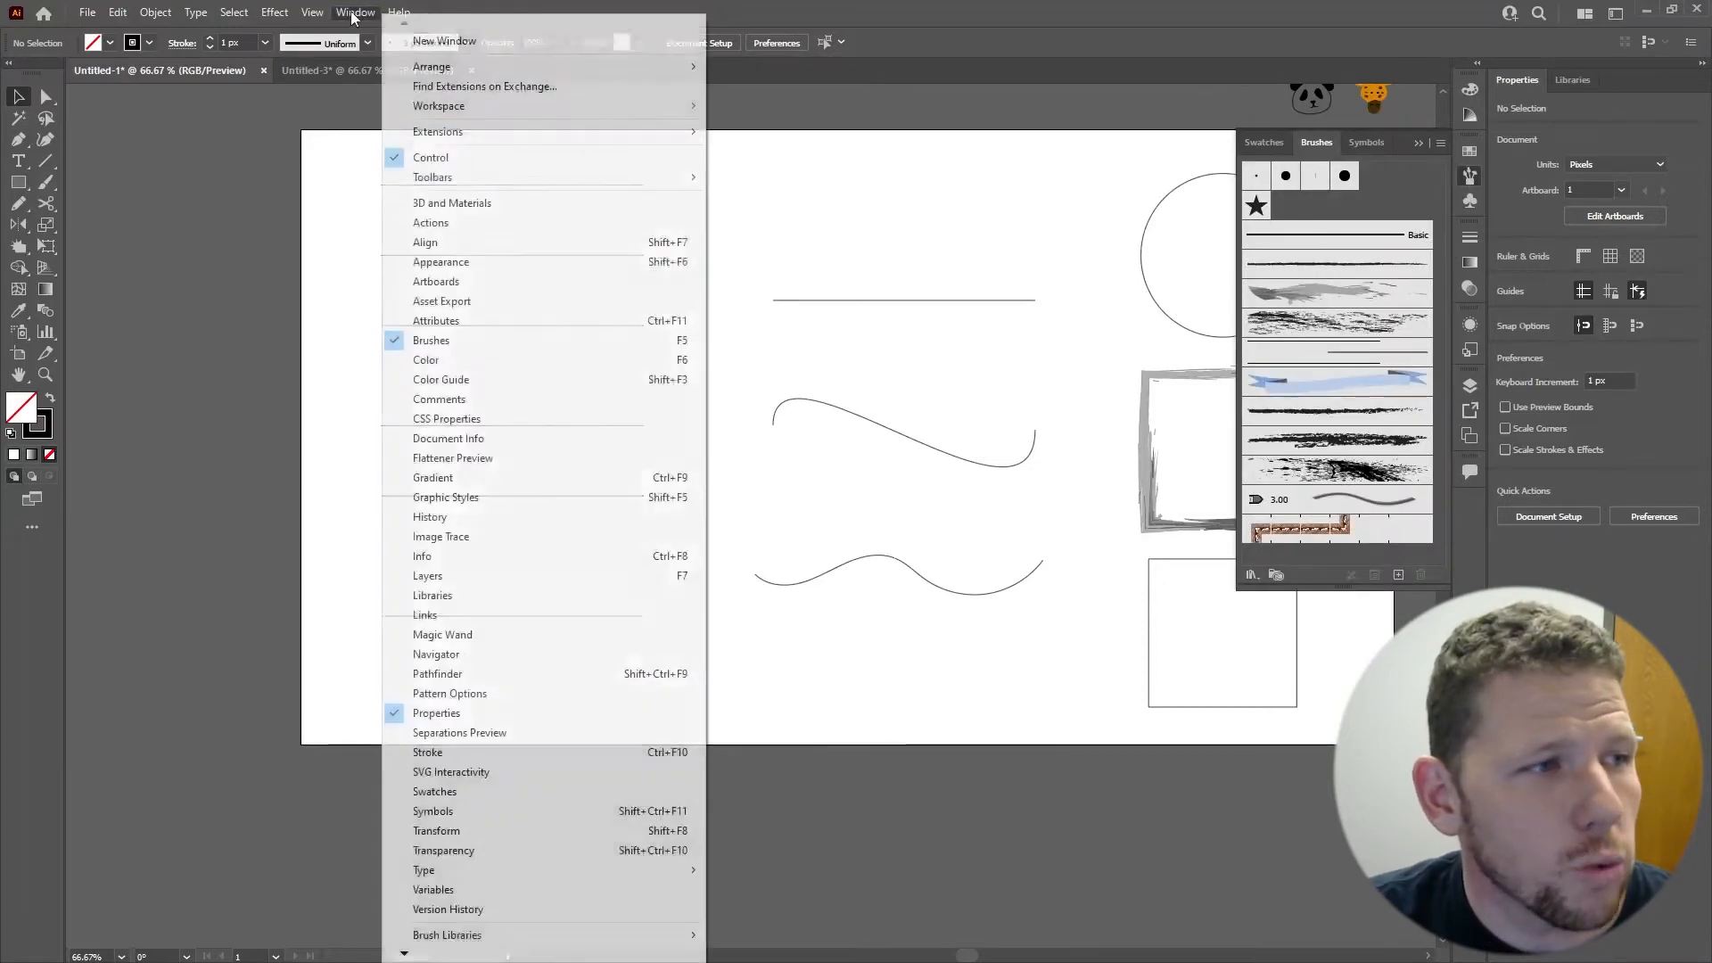
{"action": "left_click", "coordinate": [778, 206]}
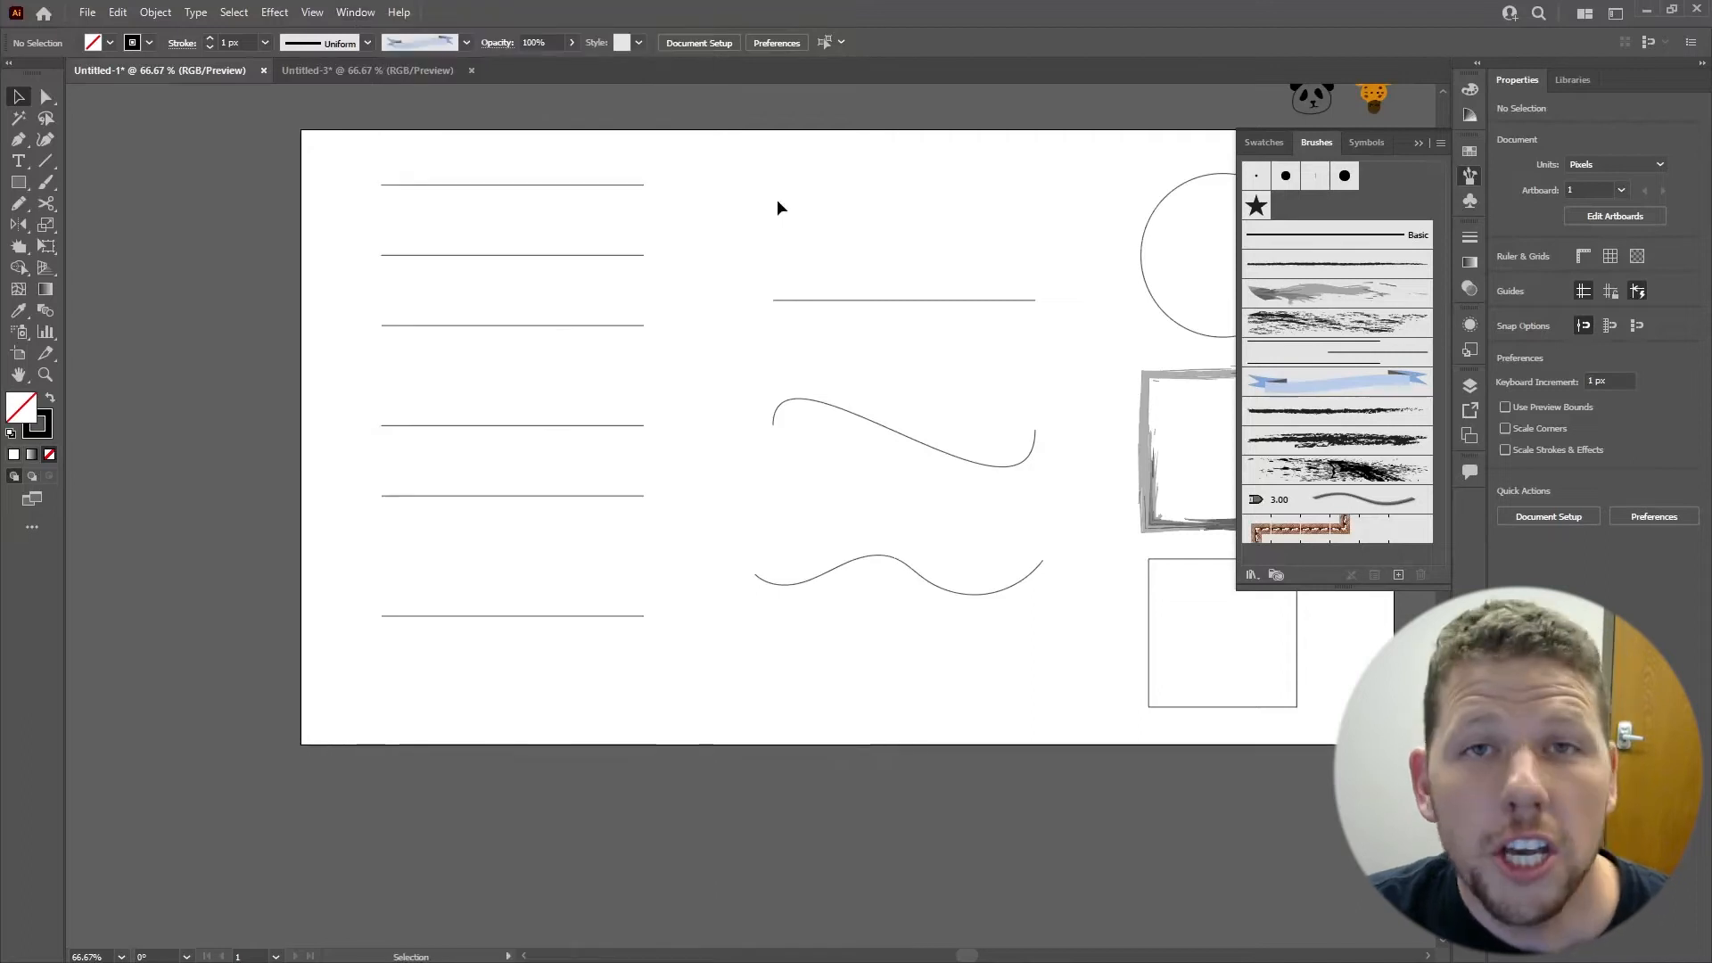
- Apply the gray watercolor-style brush to the topmost line and the blue banner brush to the second line
{"action": "left_click_drag", "start_coordinate": [701, 171], "coordinate": [603, 219]}
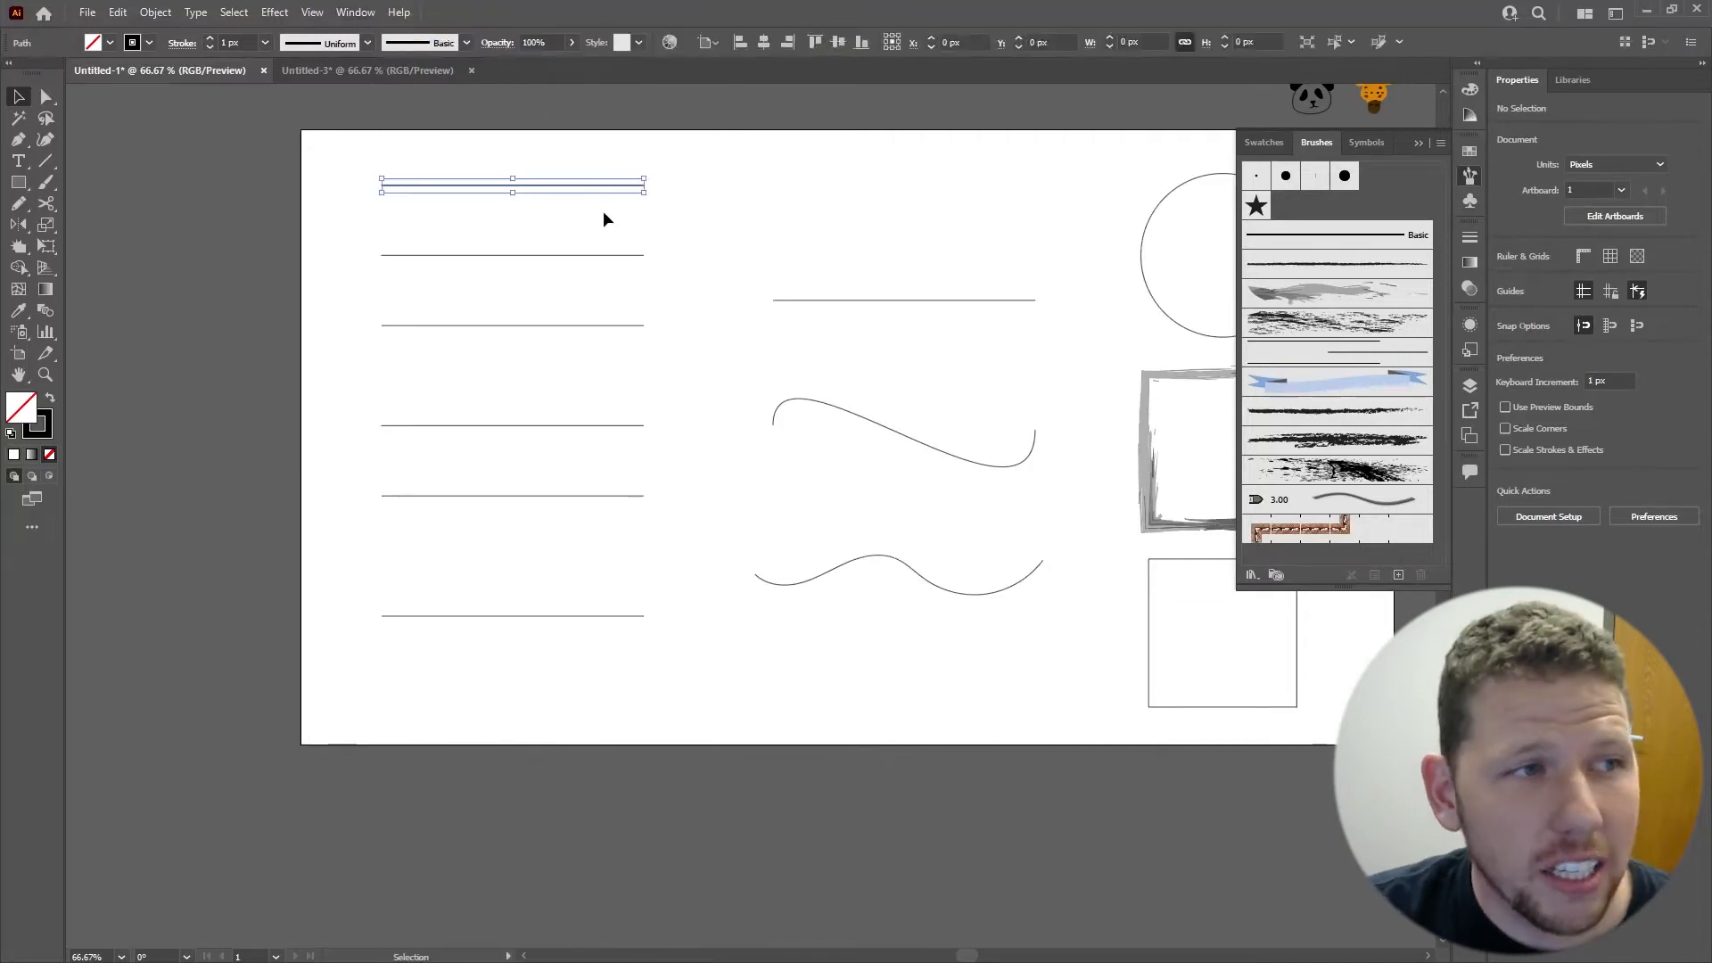
{"action": "left_click", "coordinate": [1346, 300]}
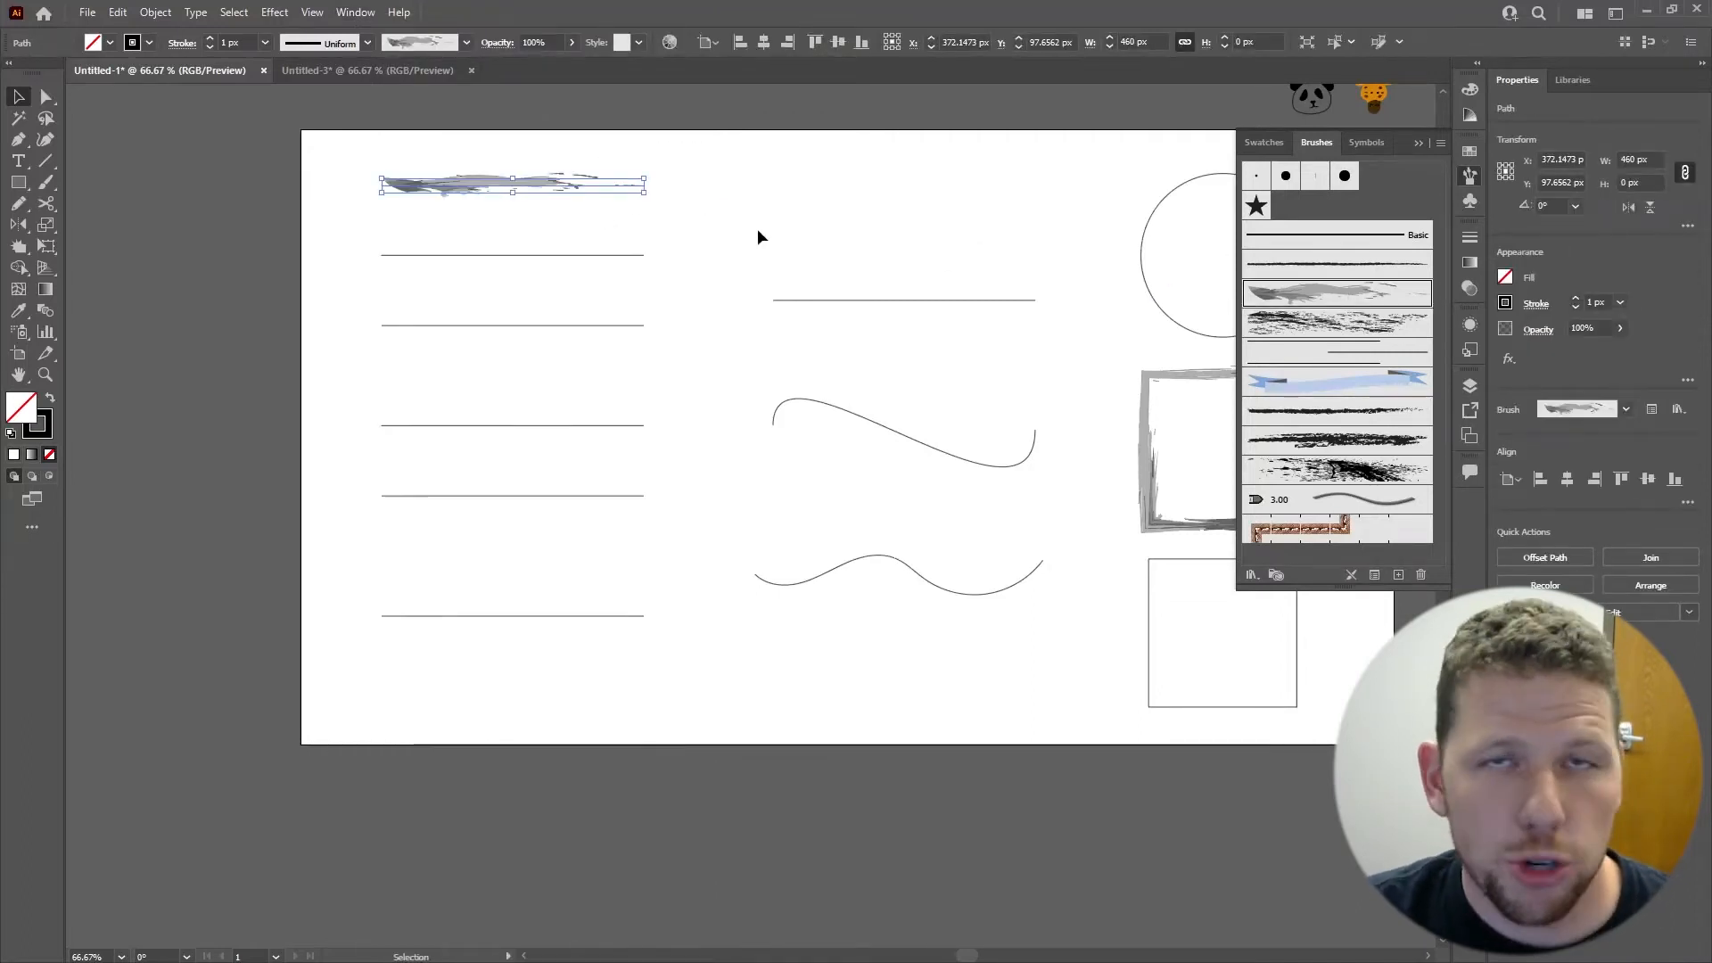
{"action": "left_click", "coordinate": [786, 223]}
{"action": "left_click_drag", "start_coordinate": [734, 224], "coordinate": [572, 284]}
{"action": "left_click", "coordinate": [1289, 382]}
- Apply the triple-line brush to the third line and the thin charcoal-style brush to the fourth line
{"action": "left_click", "coordinate": [638, 326]}
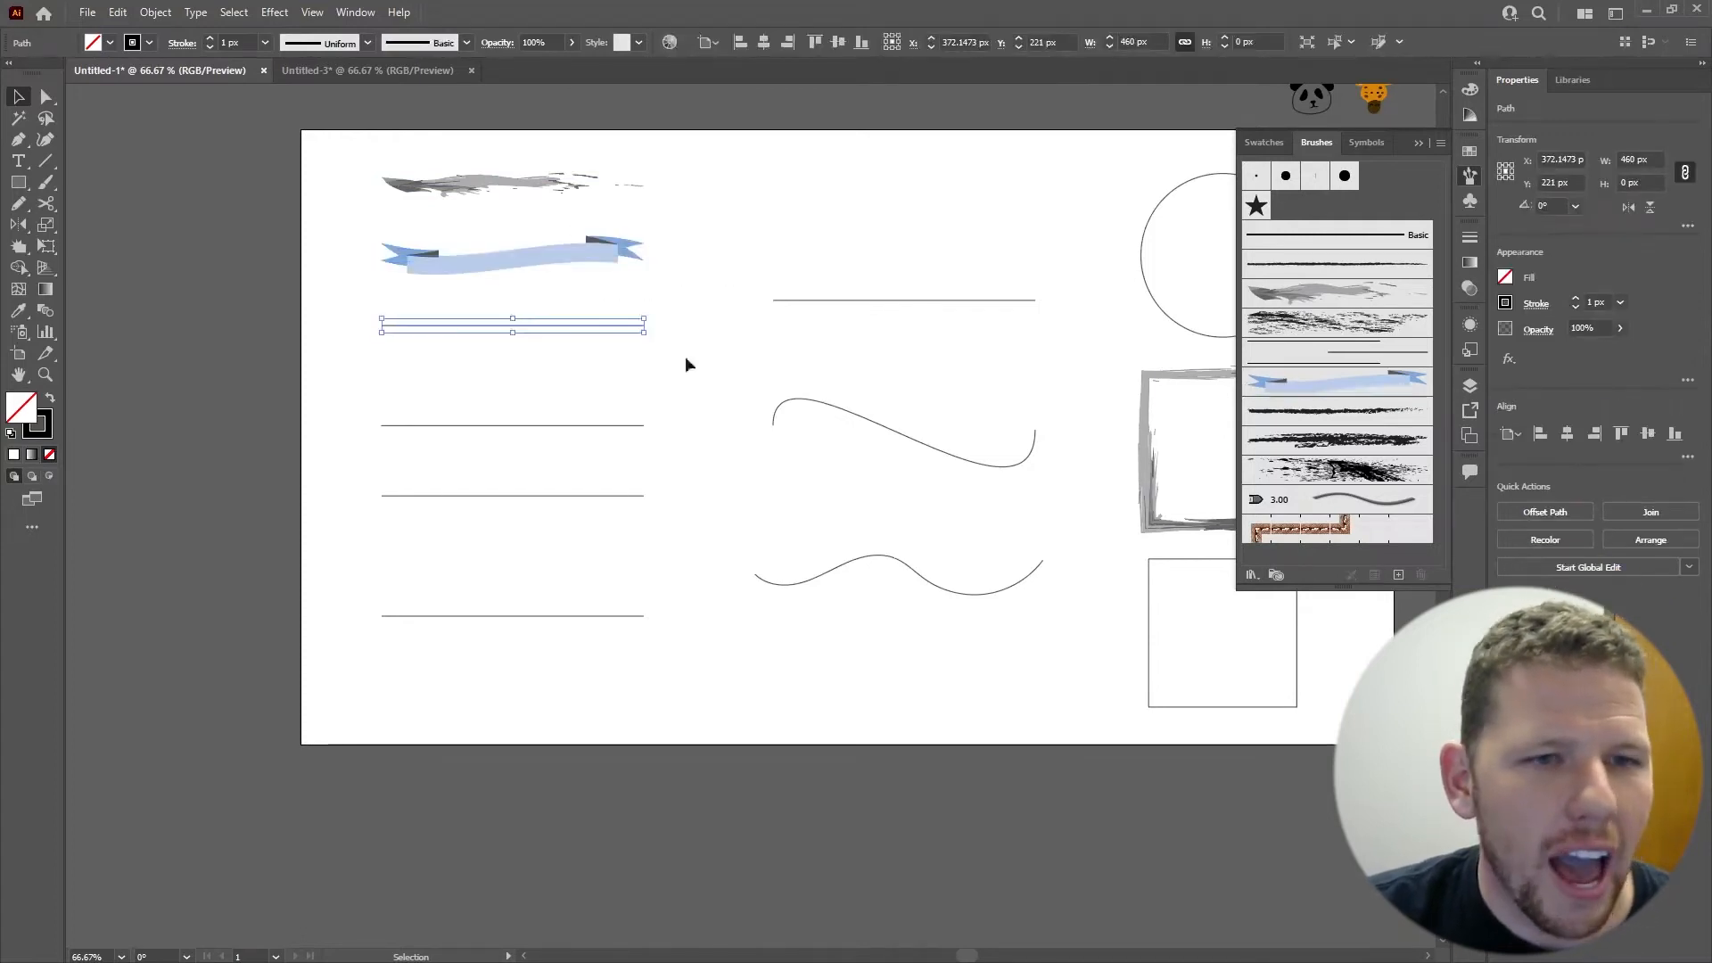
{"action": "left_click", "coordinate": [1317, 357]}
{"action": "left_click", "coordinate": [635, 426]}
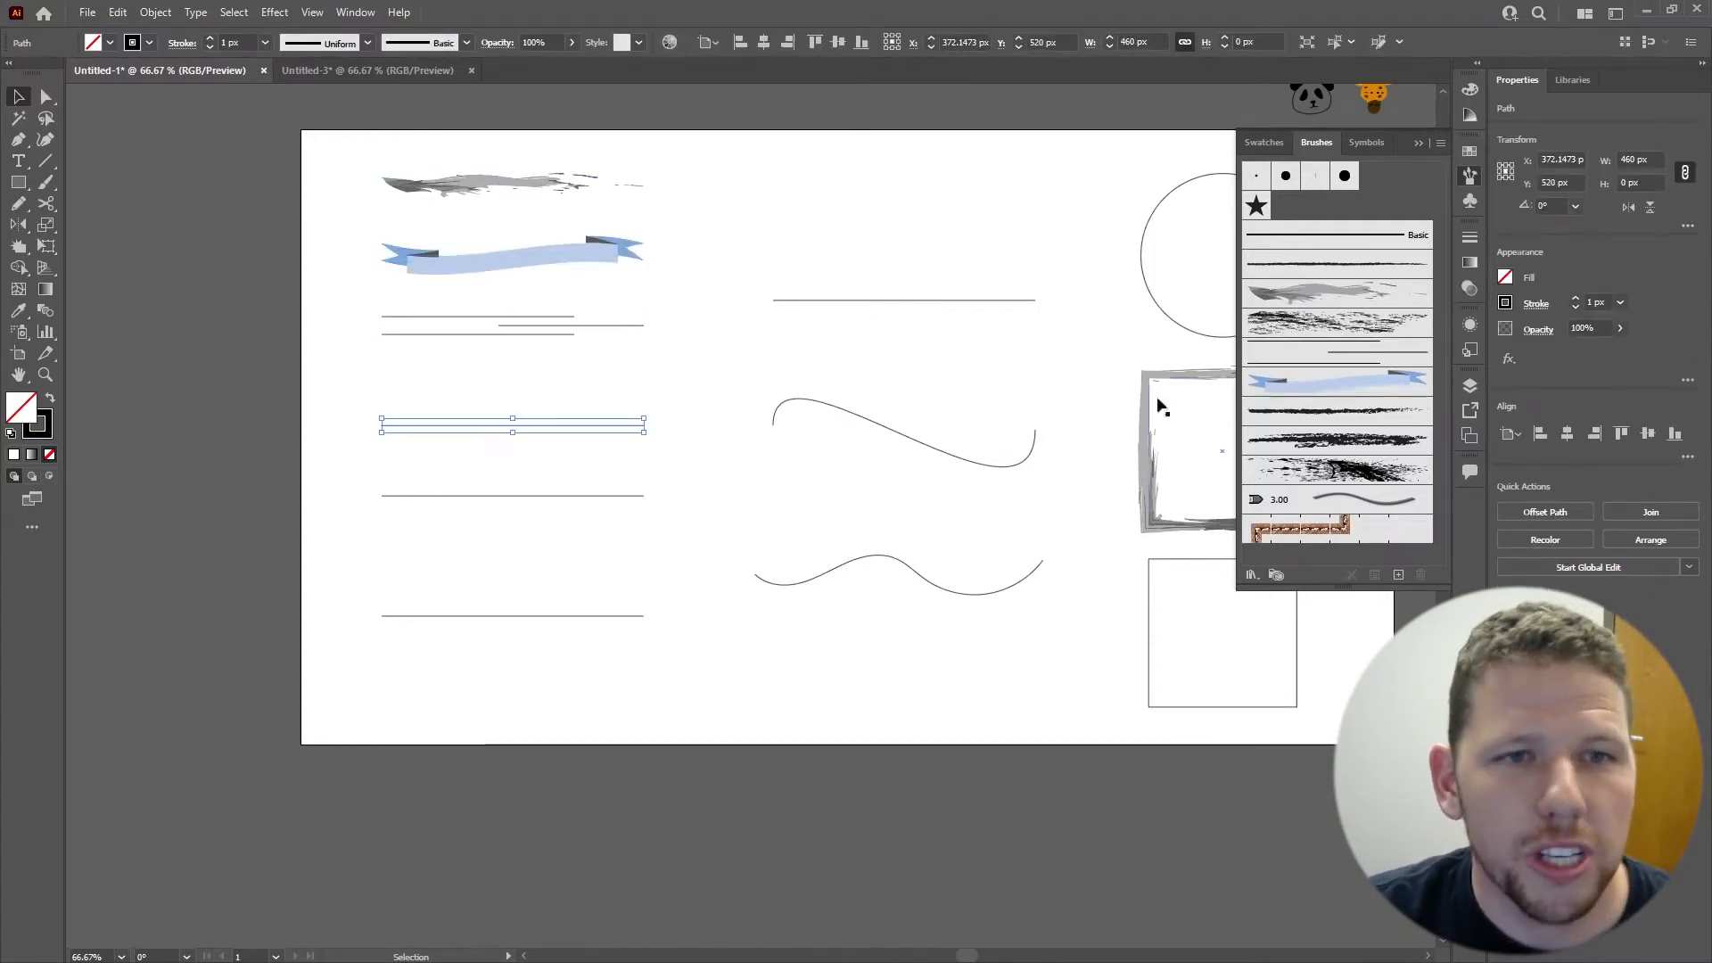
{"action": "left_click", "coordinate": [1338, 263]}
- Apply the star scatter brush to the fifth line and the brown border pattern brush to the lowest line
{"action": "left_click", "coordinate": [602, 496]}
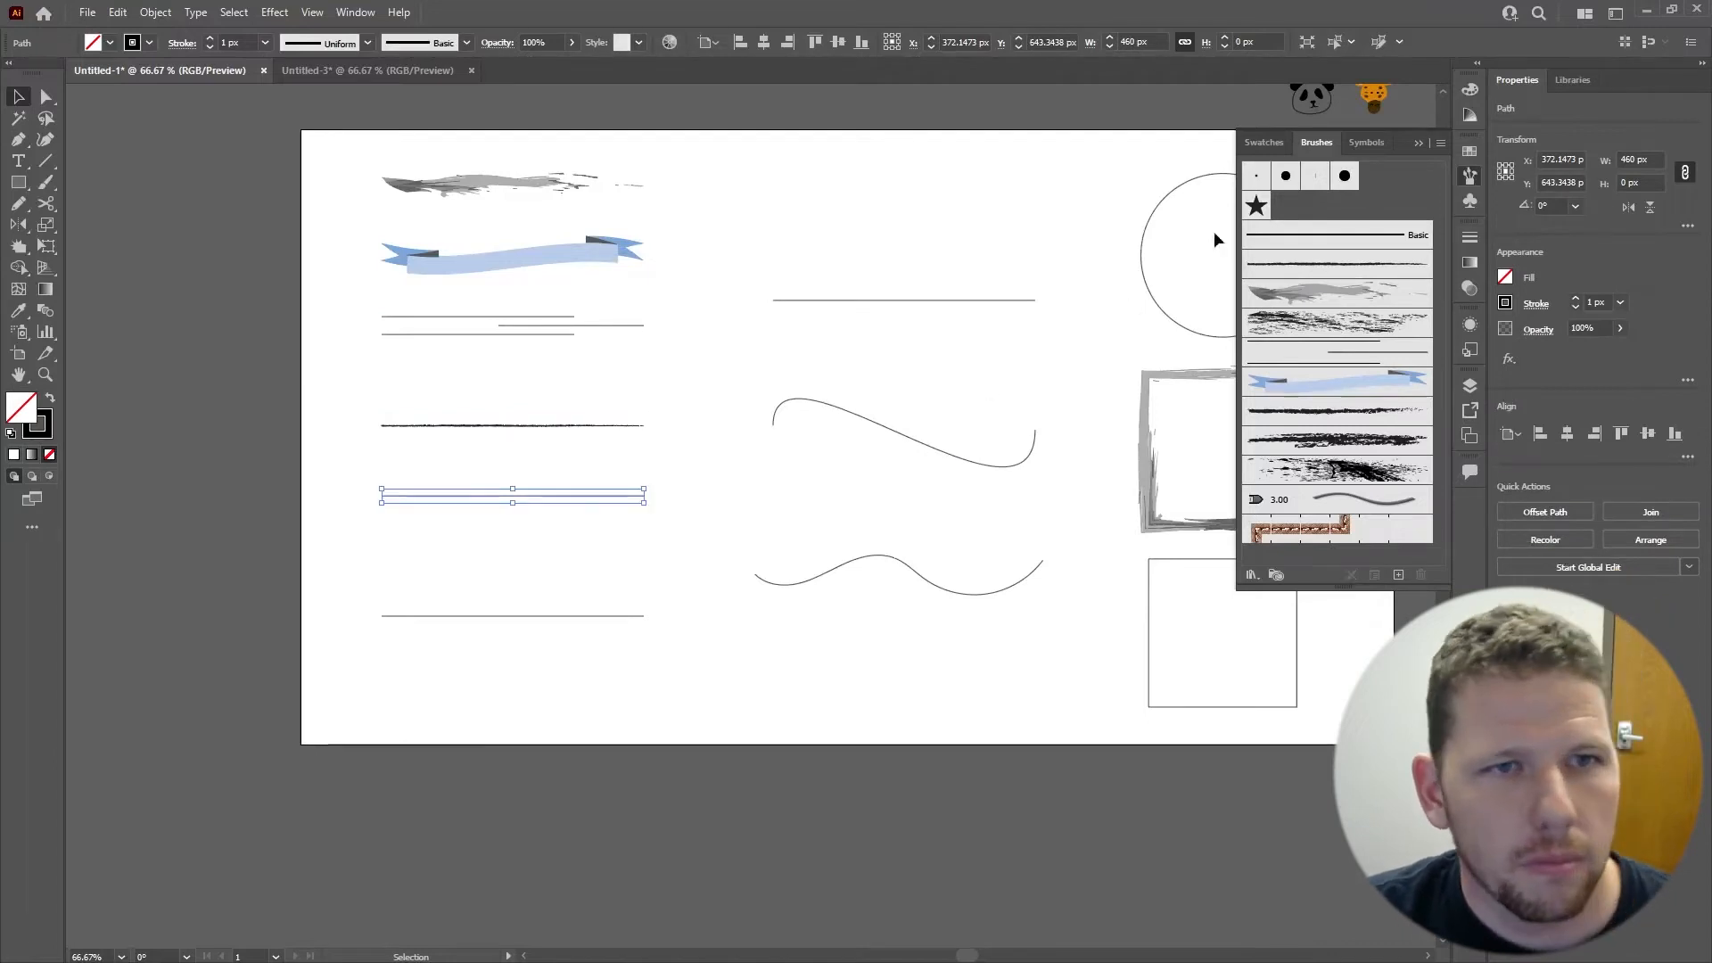
{"action": "left_click", "coordinate": [1256, 206]}
{"action": "left_click", "coordinate": [641, 616]}
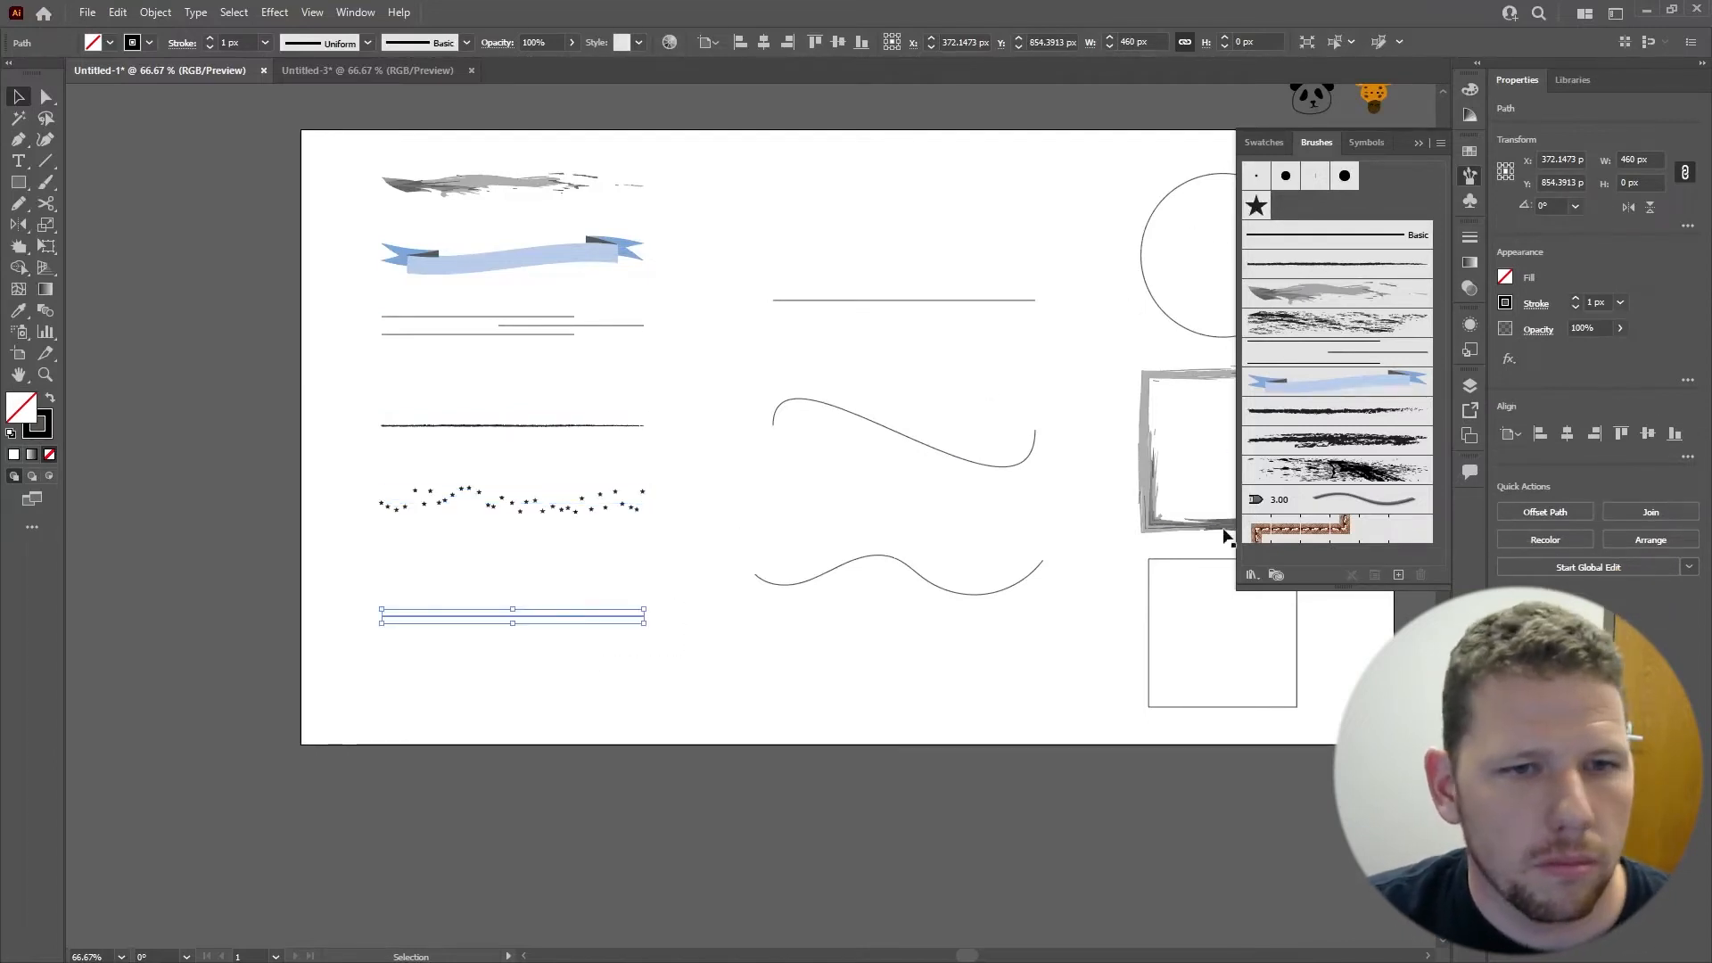
{"action": "left_click", "coordinate": [1320, 531]}
{"action": "left_click", "coordinate": [872, 206]}
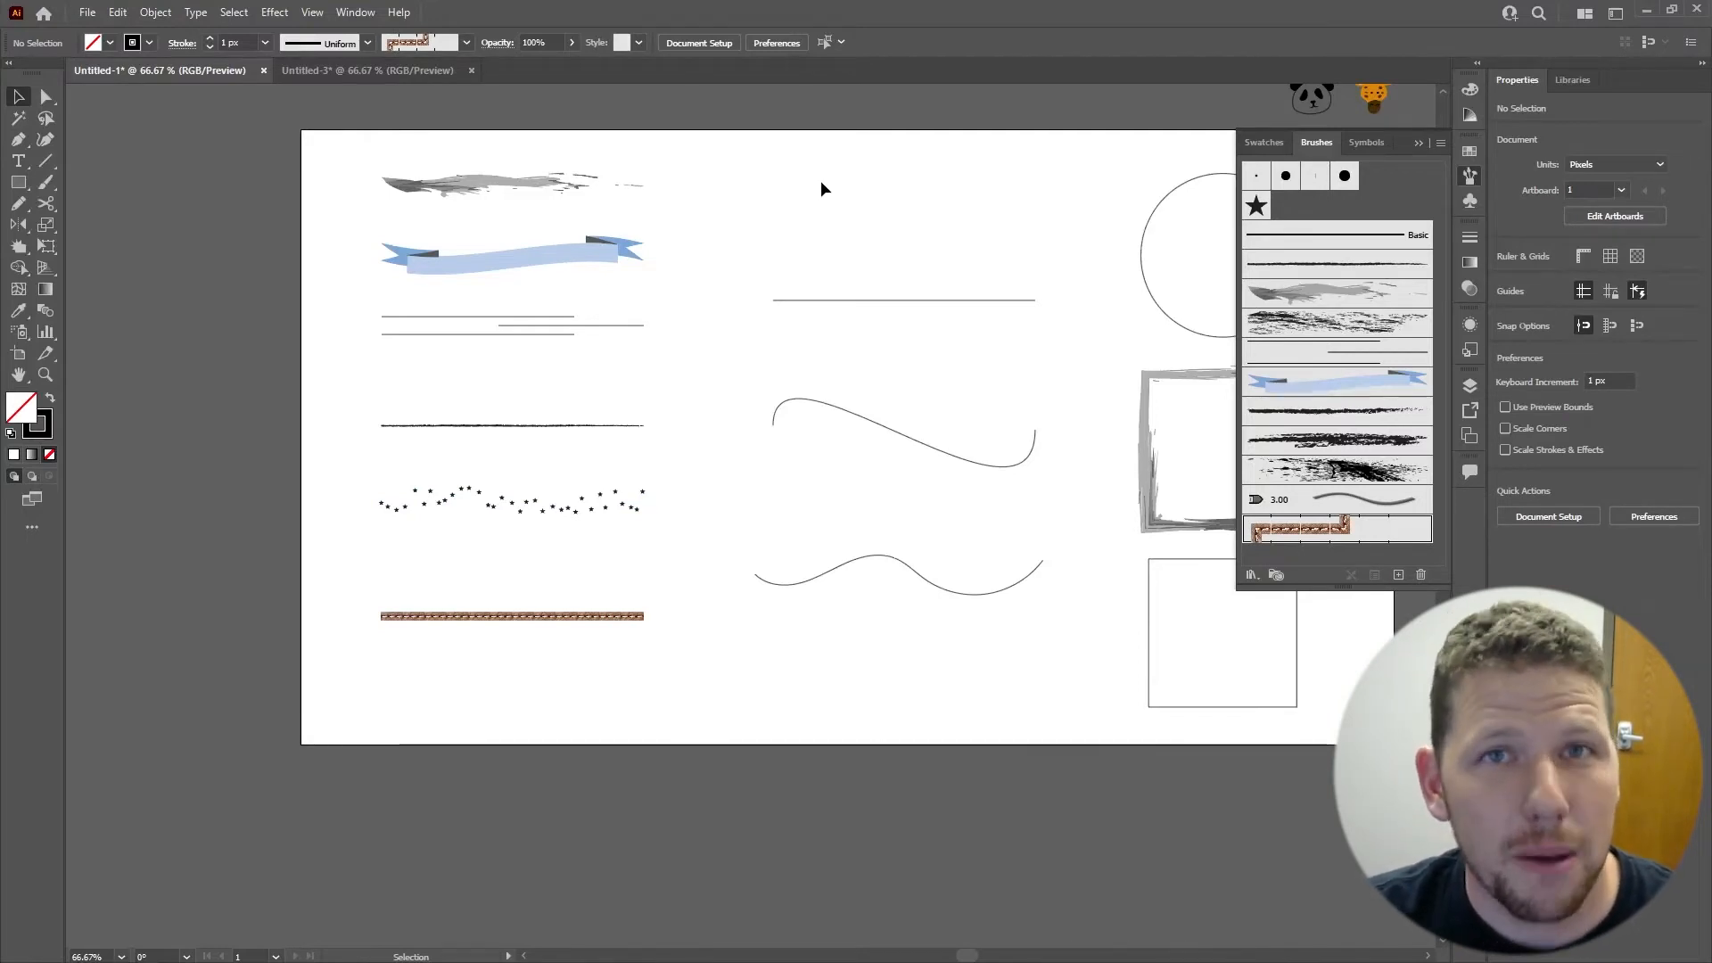
- View the brush types offered for a new brush without creating one
{"action": "left_click", "coordinate": [1399, 575]}
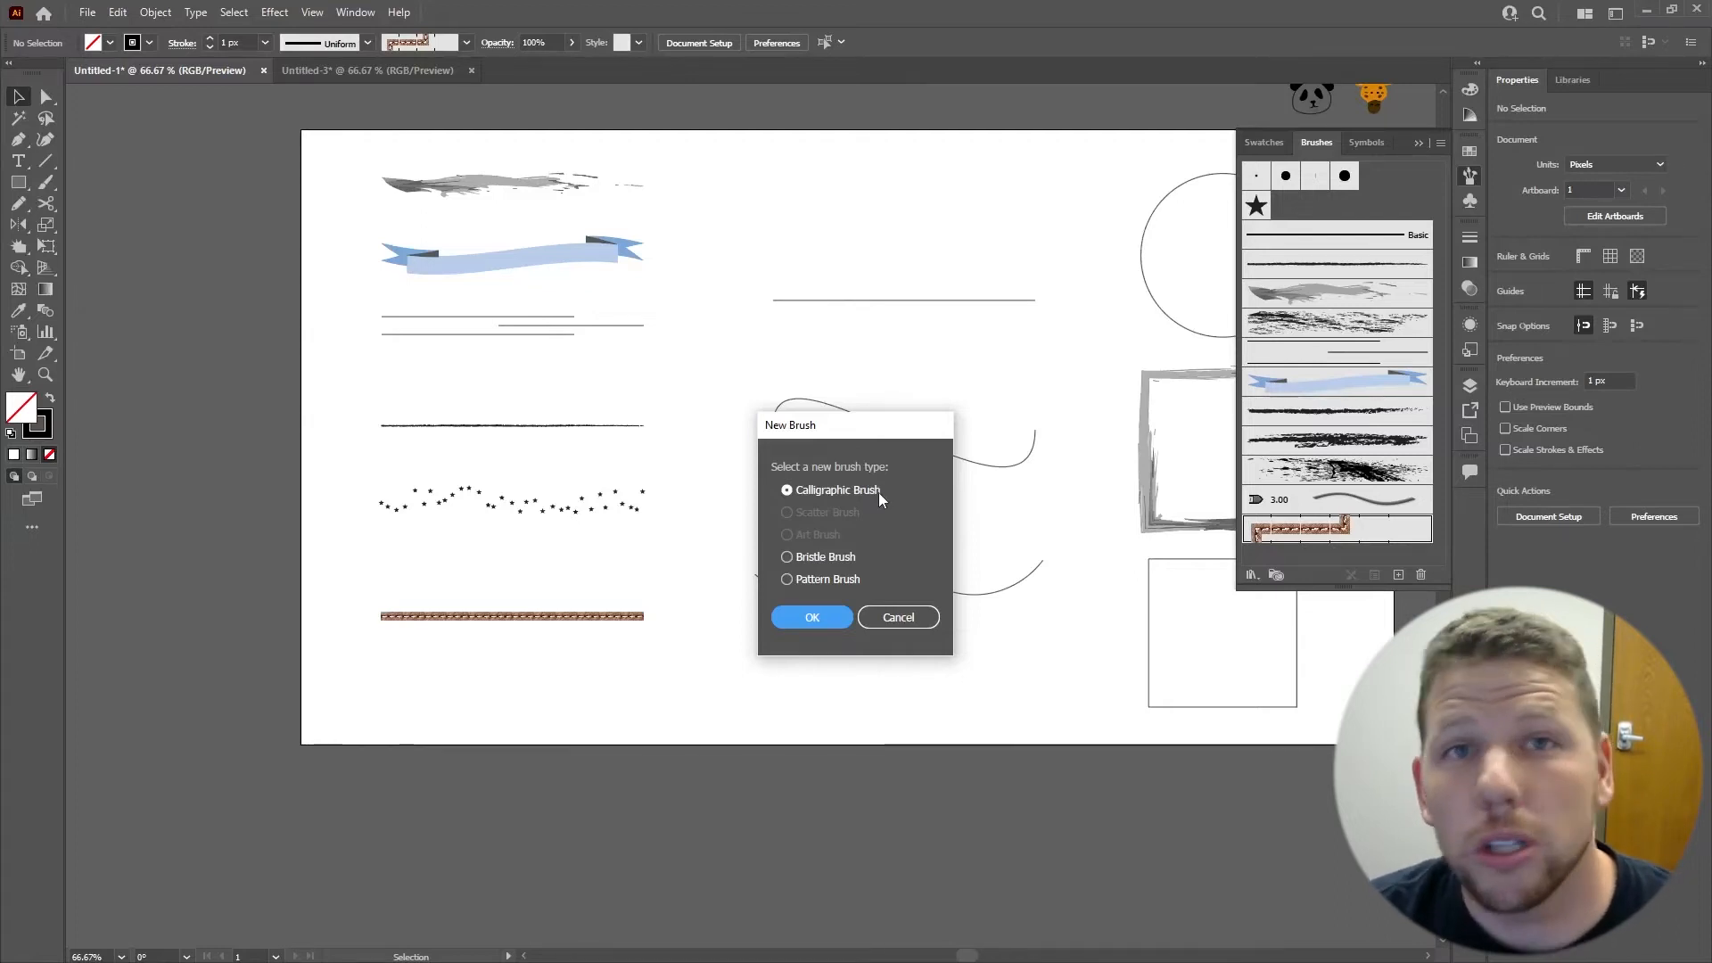
{"action": "key", "text": "Escape"}
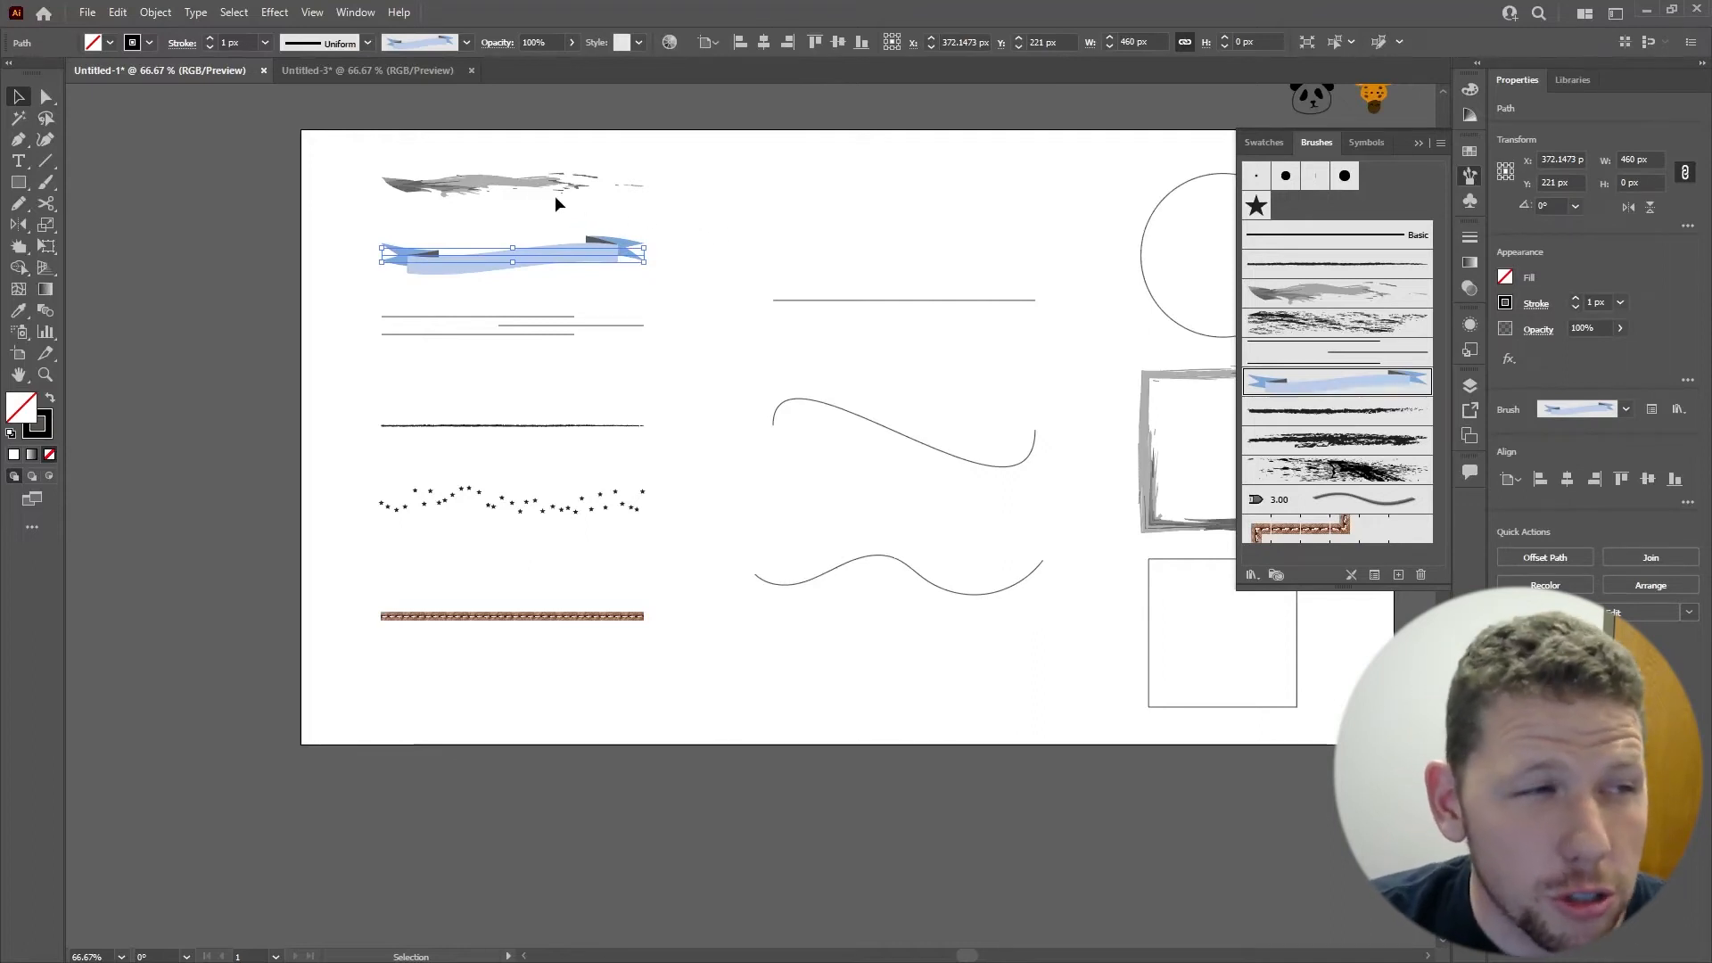
- Stretch the topmost gray brushed line horizontally to a width of about 1214 px
{"action": "left_click", "coordinate": [630, 182]}
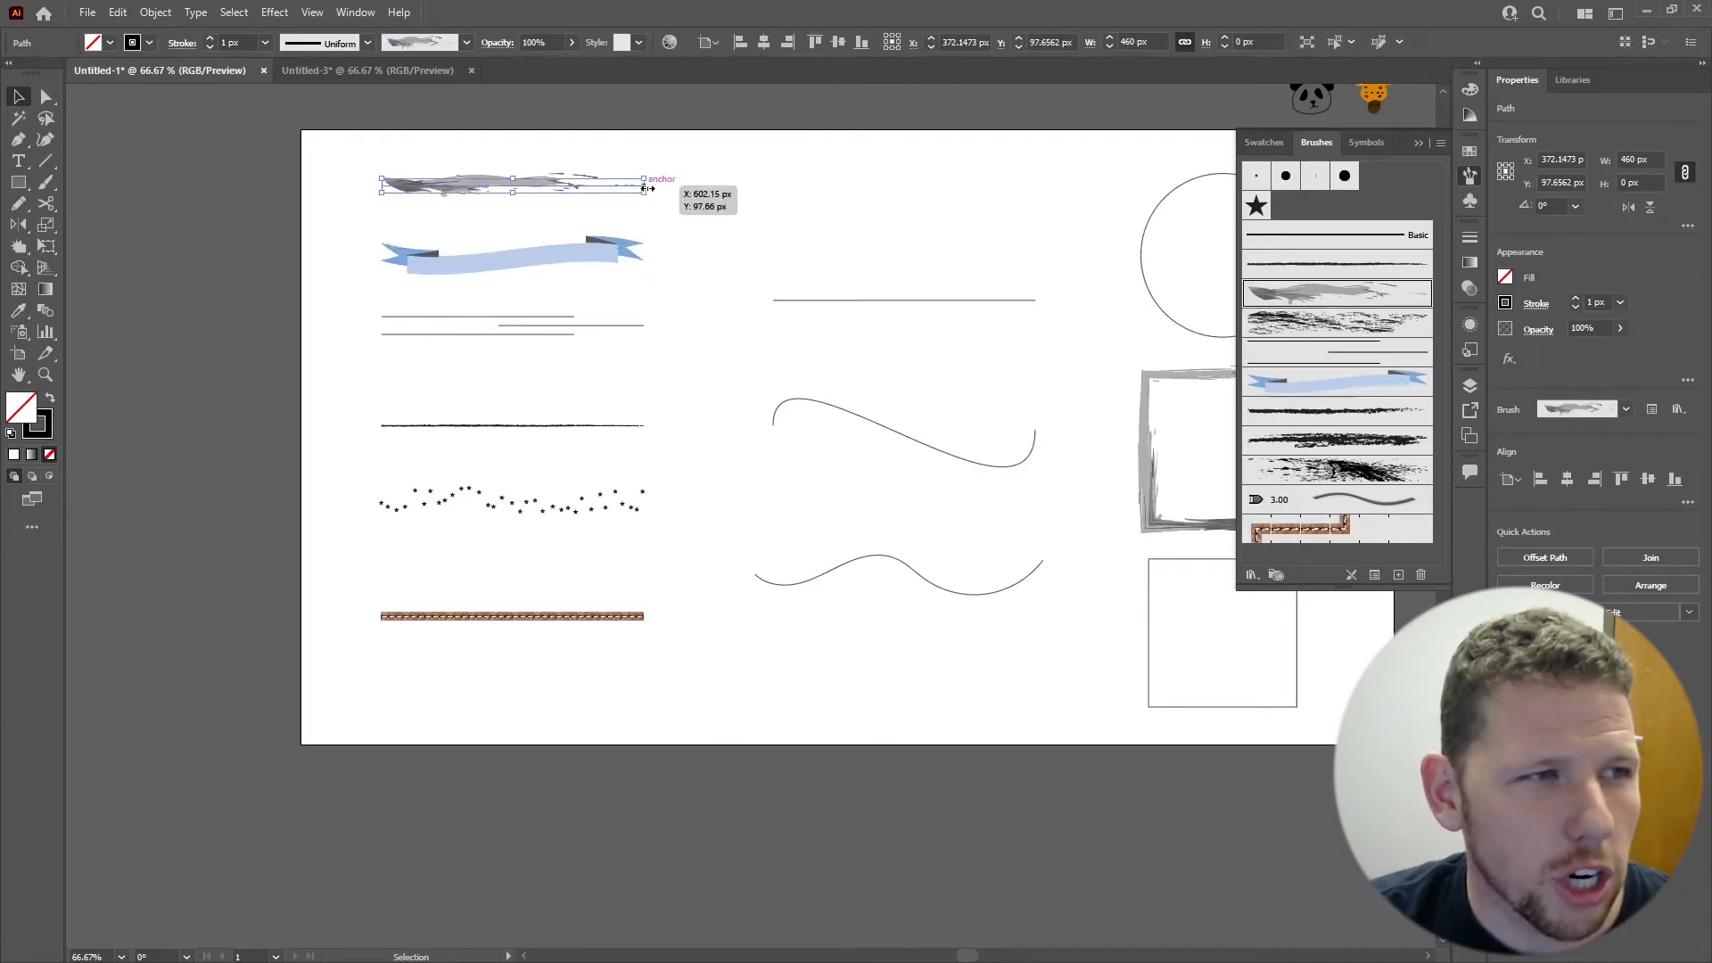
{"action": "left_click_drag", "start_coordinate": [643, 185], "coordinate": [1074, 185]}
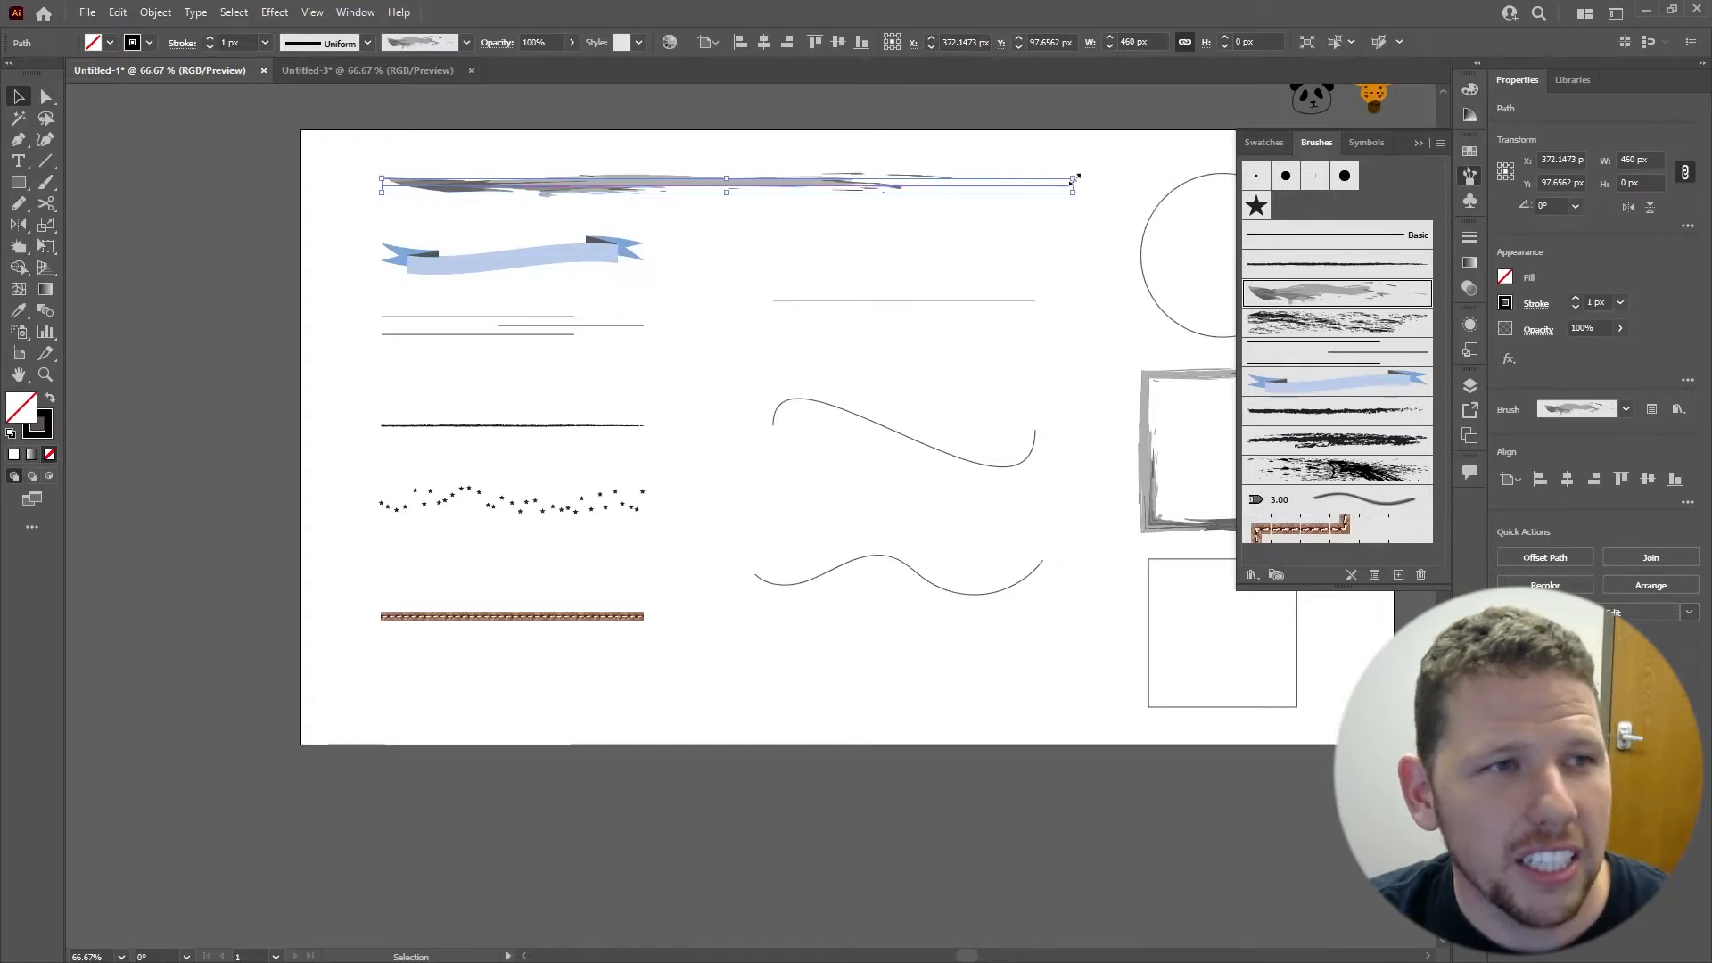
{"action": "left_click", "coordinate": [762, 219]}
{"action": "left_click", "coordinate": [789, 185]}
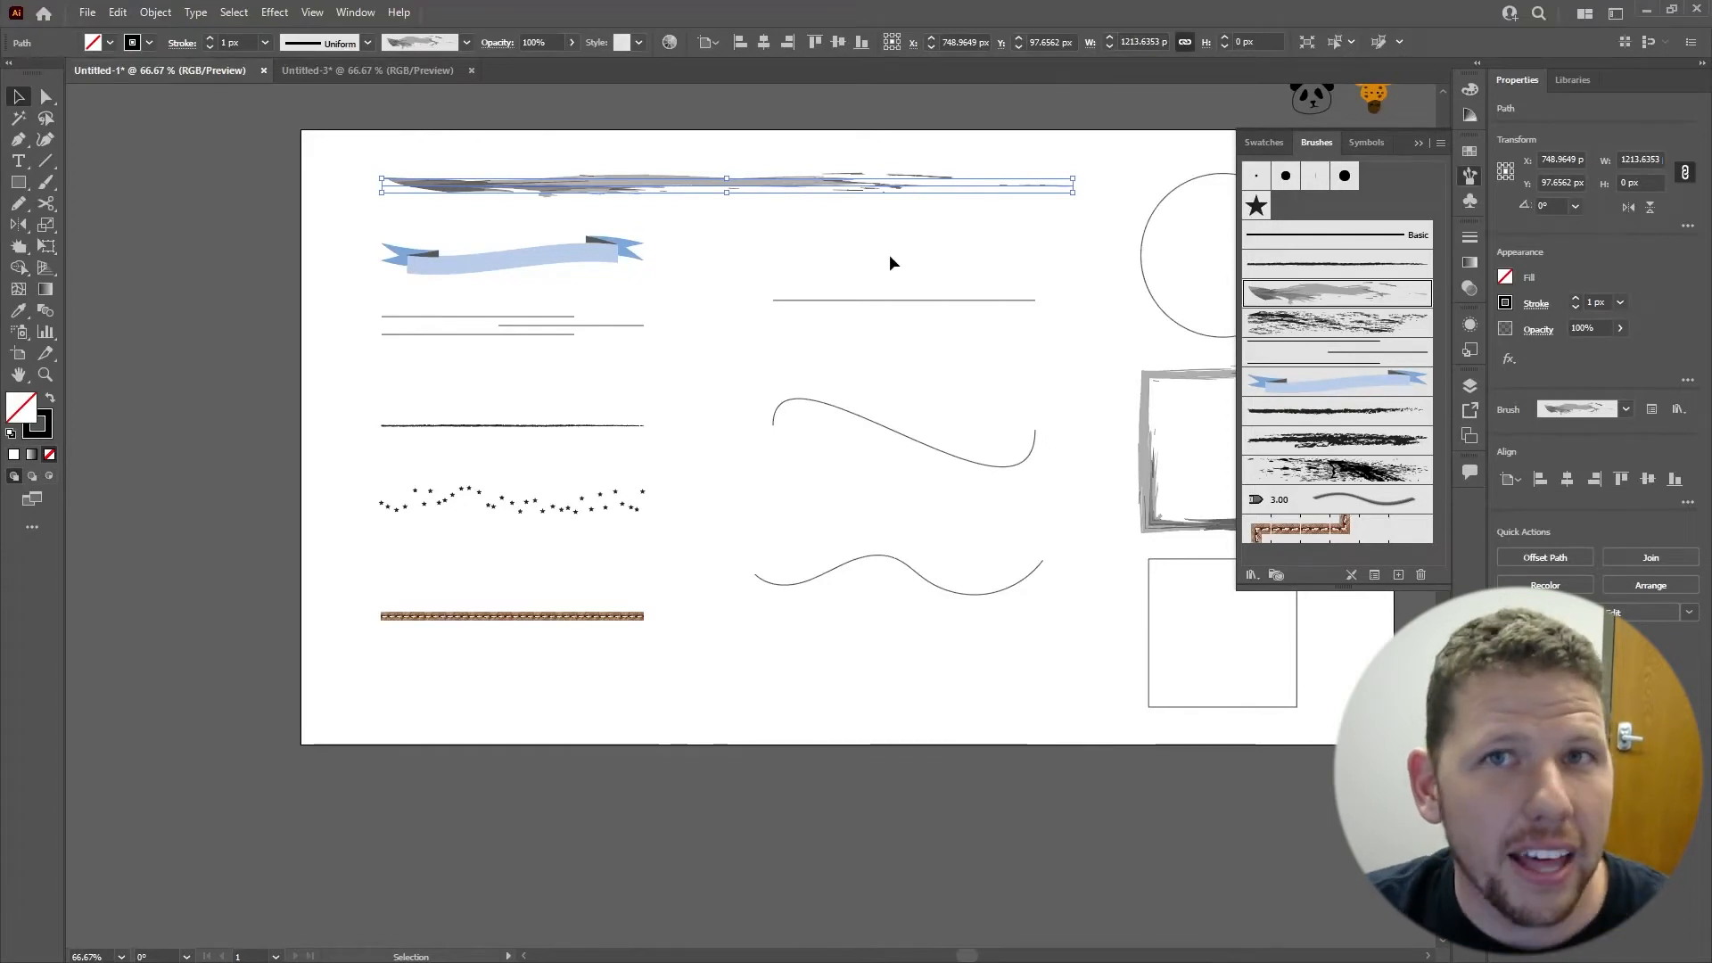
{"action": "left_click", "coordinate": [856, 233]}
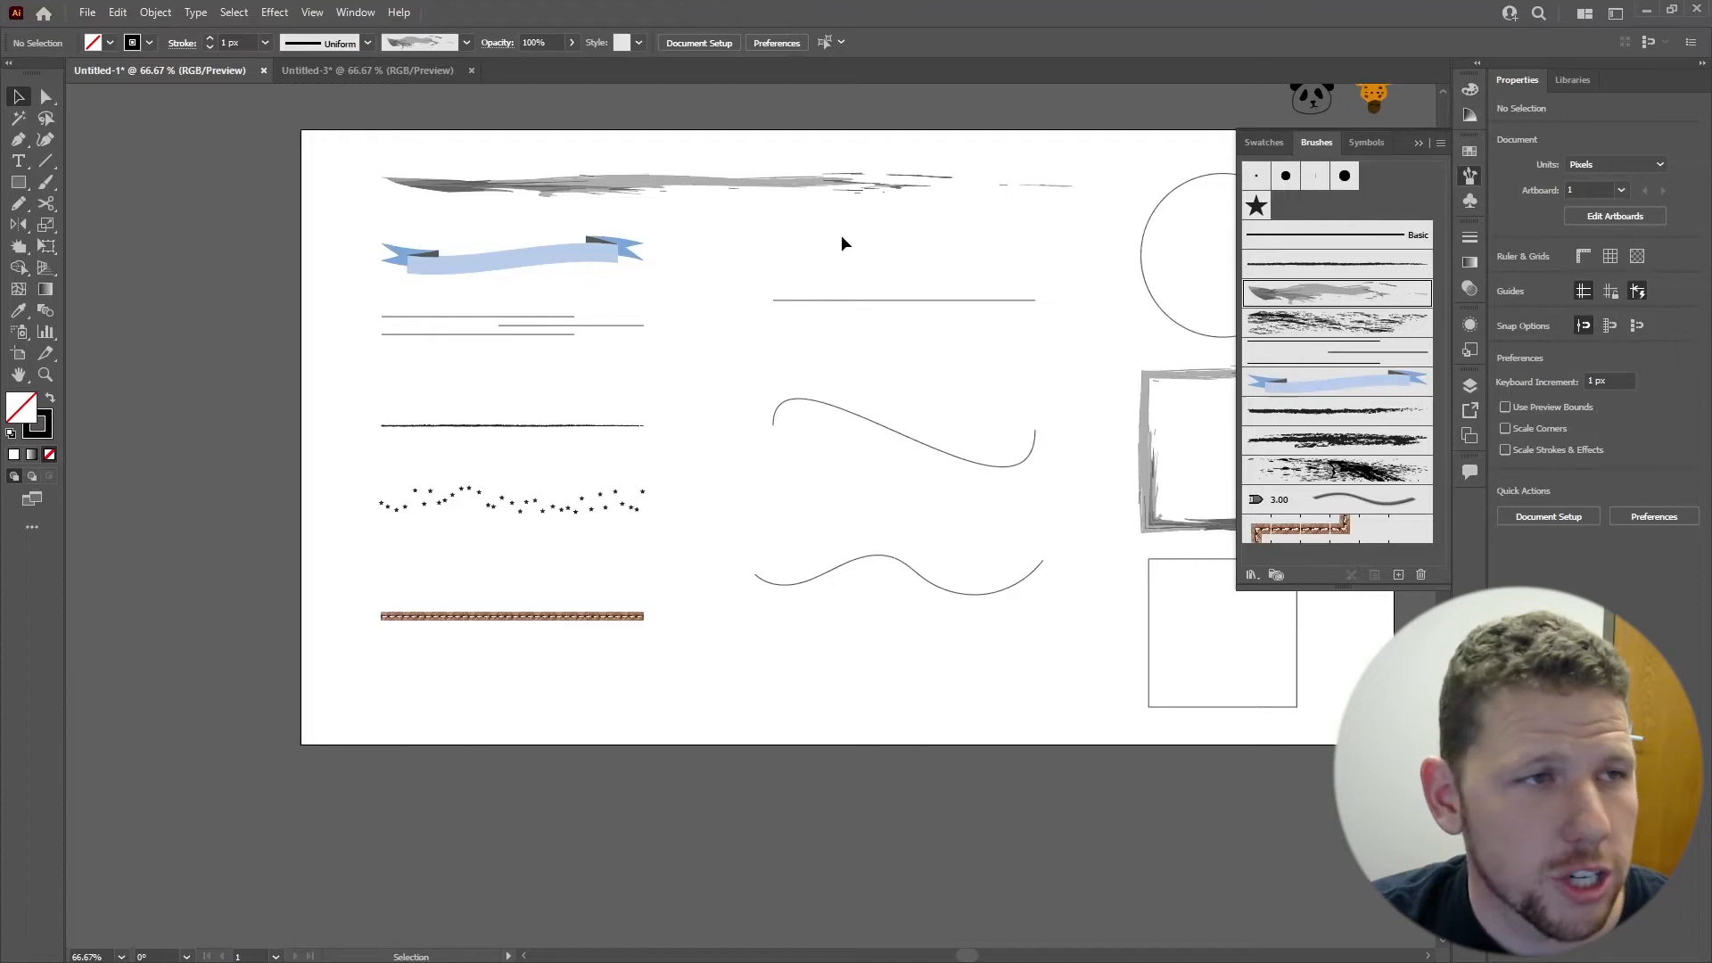
- Set the stroke weight of the topmost brushed line to 5 px
{"action": "left_click_drag", "start_coordinate": [842, 234], "coordinate": [800, 158]}
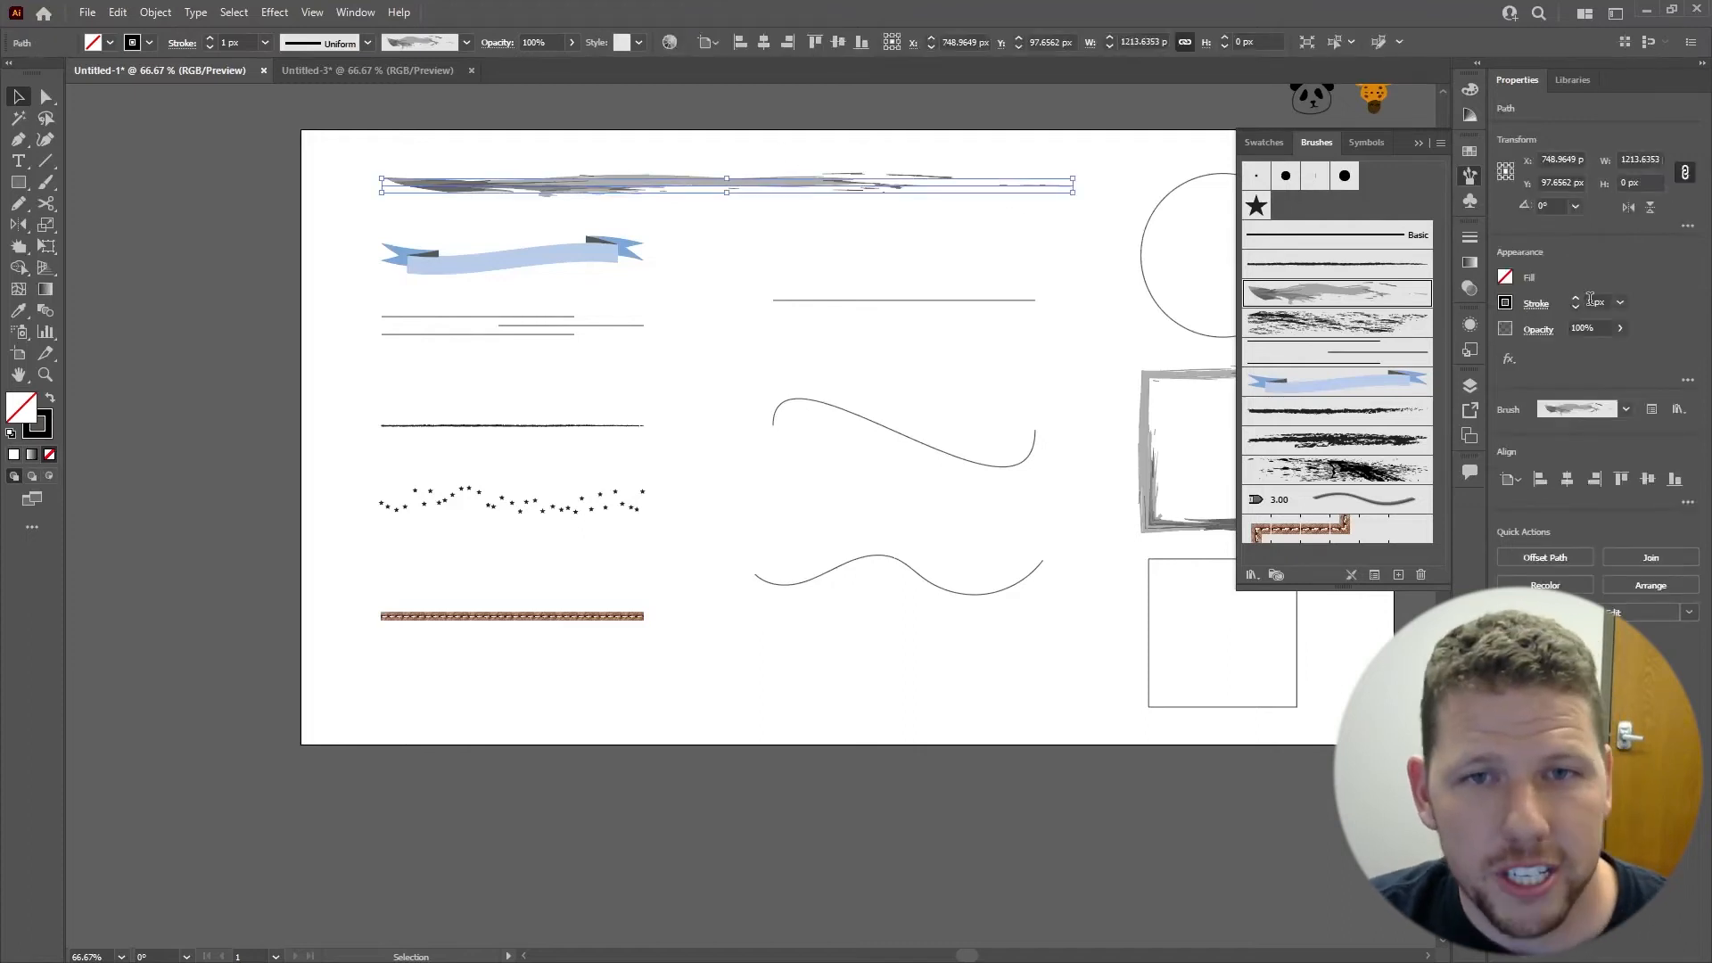
{"action": "left_click", "coordinate": [1576, 300]}
{"action": "left_click", "coordinate": [1576, 302]}
{"action": "left_click", "coordinate": [1576, 302]}
{"action": "left_click", "coordinate": [1576, 302]}
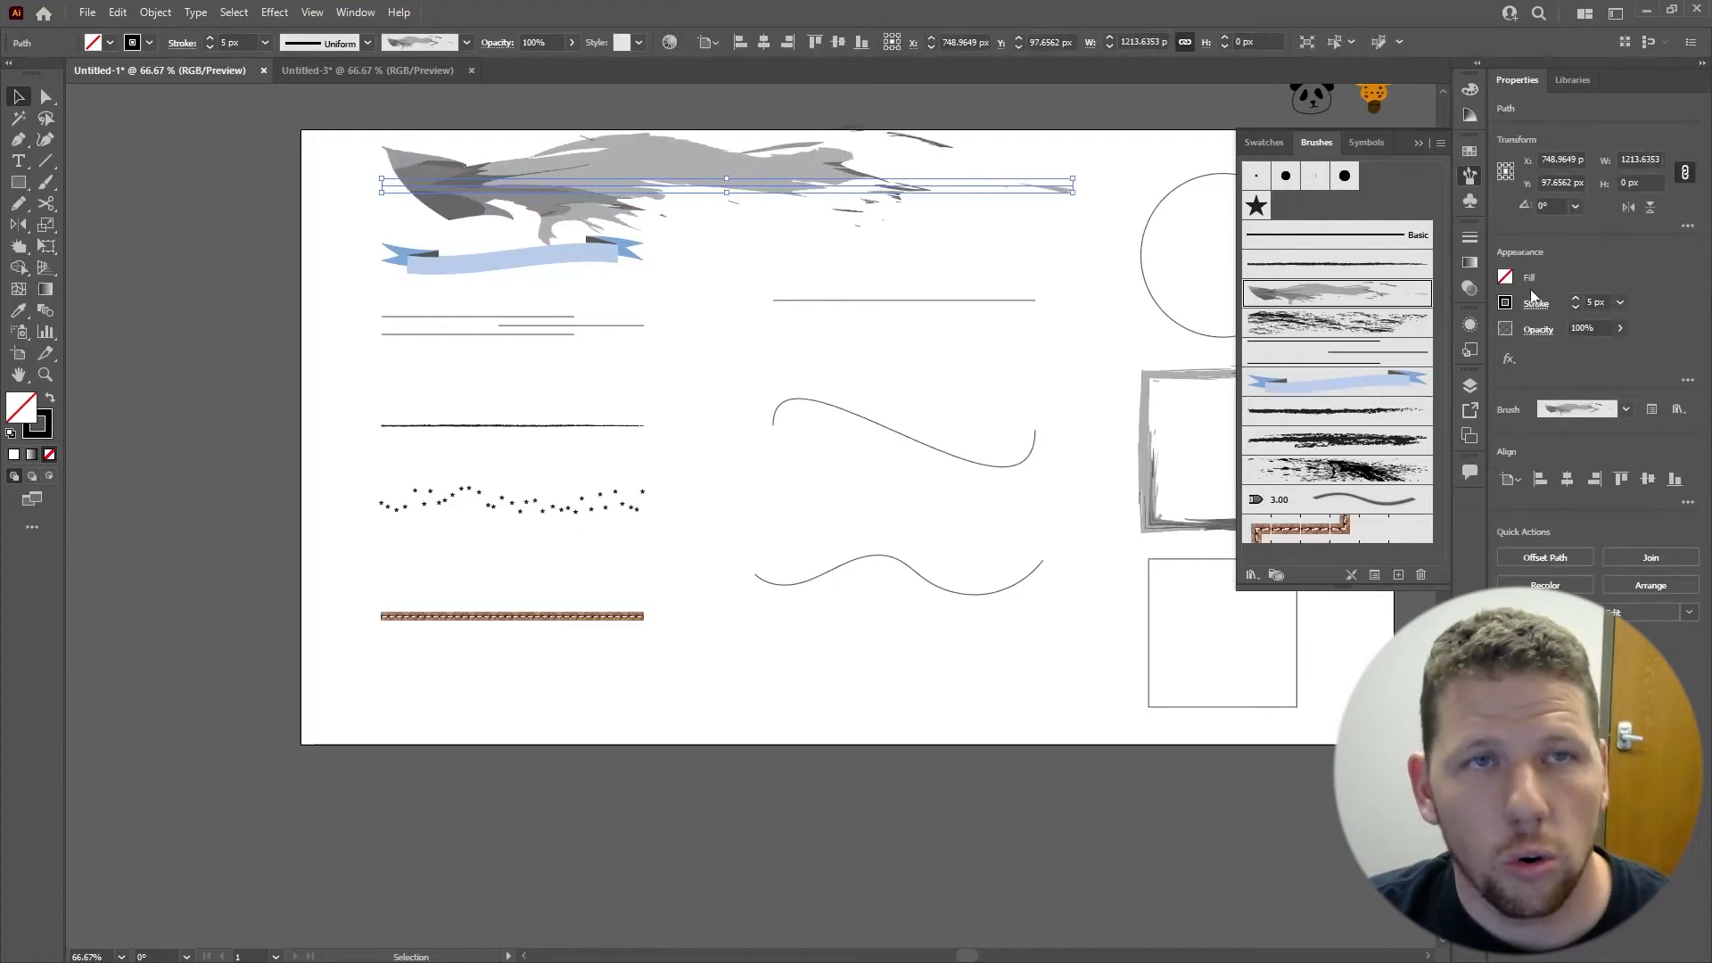
- Change the topmost brushed line's stroke color to ff7373 and deselect it
{"action": "double_click", "coordinate": [46, 433]}
{"action": "type", "text": "ff7373"}
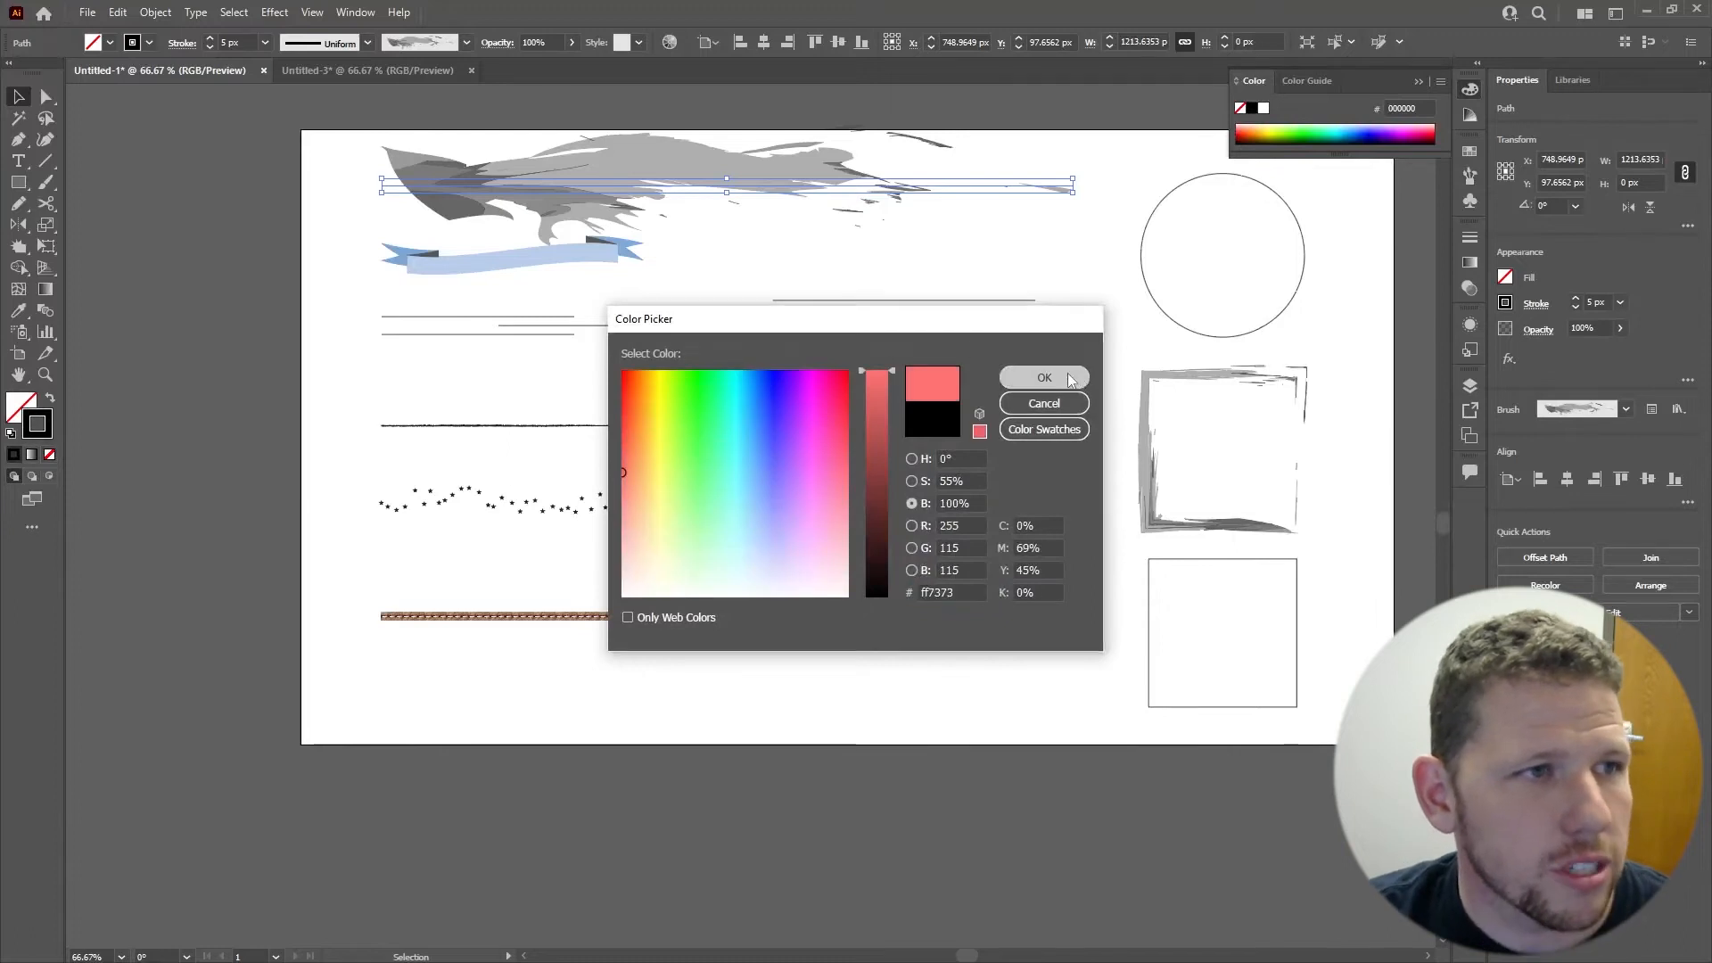
{"action": "left_click", "coordinate": [1041, 380]}
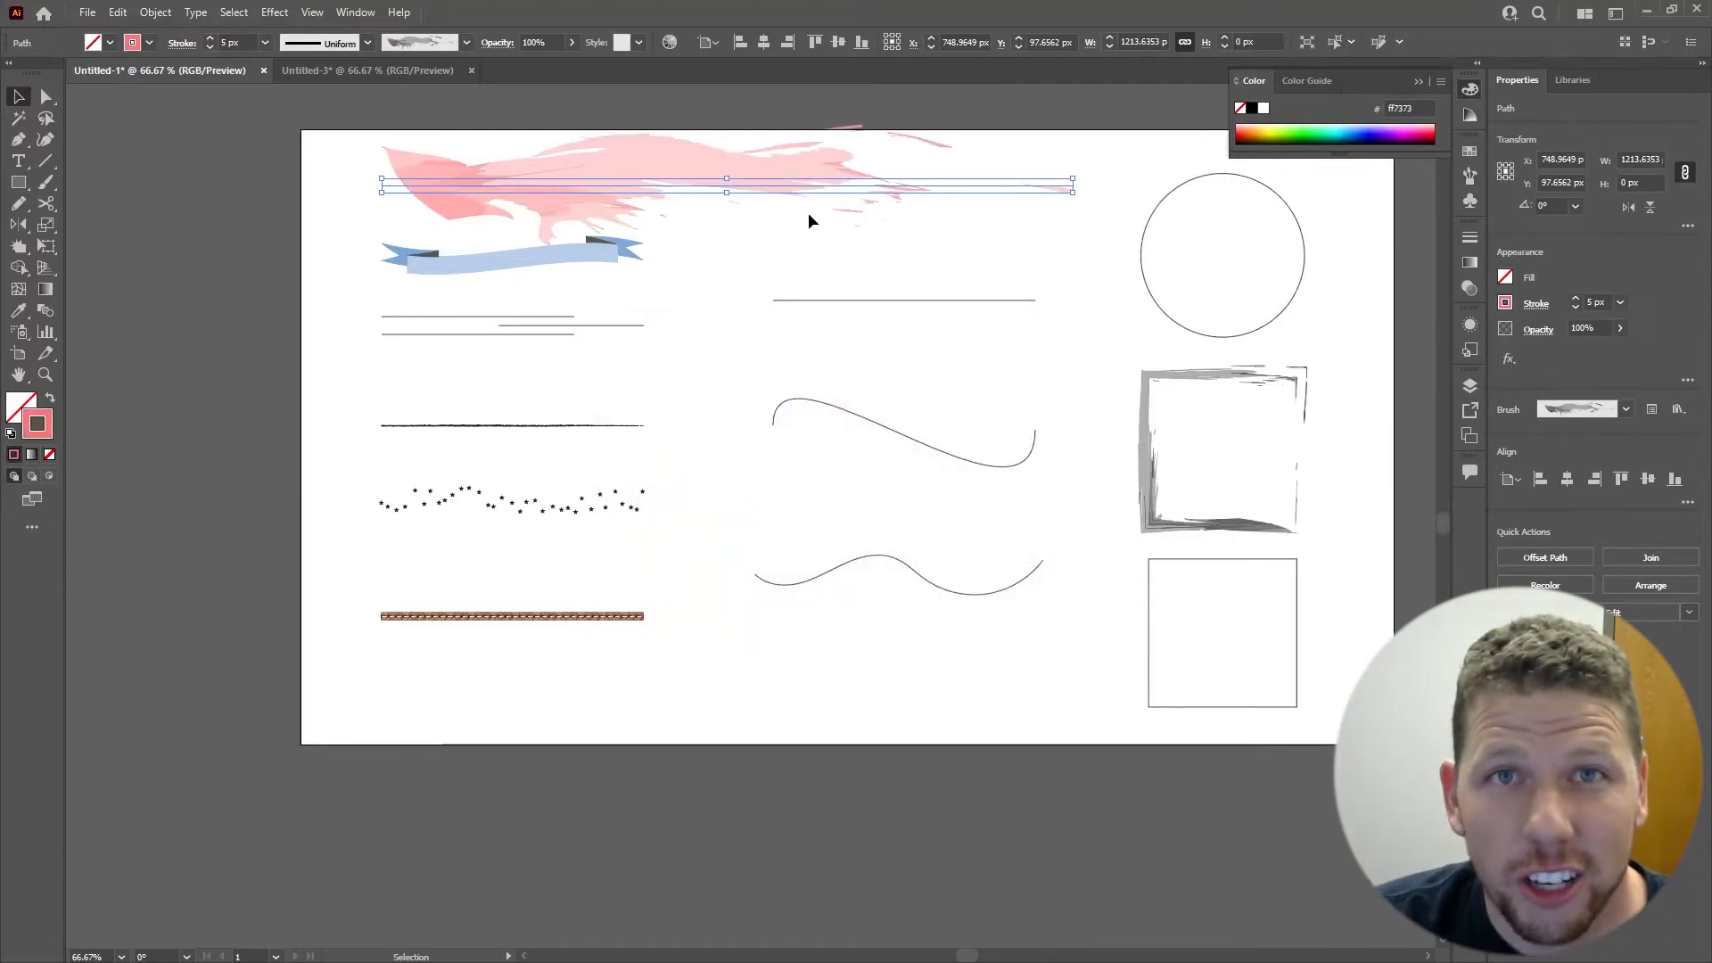
{"action": "left_click", "coordinate": [808, 214]}
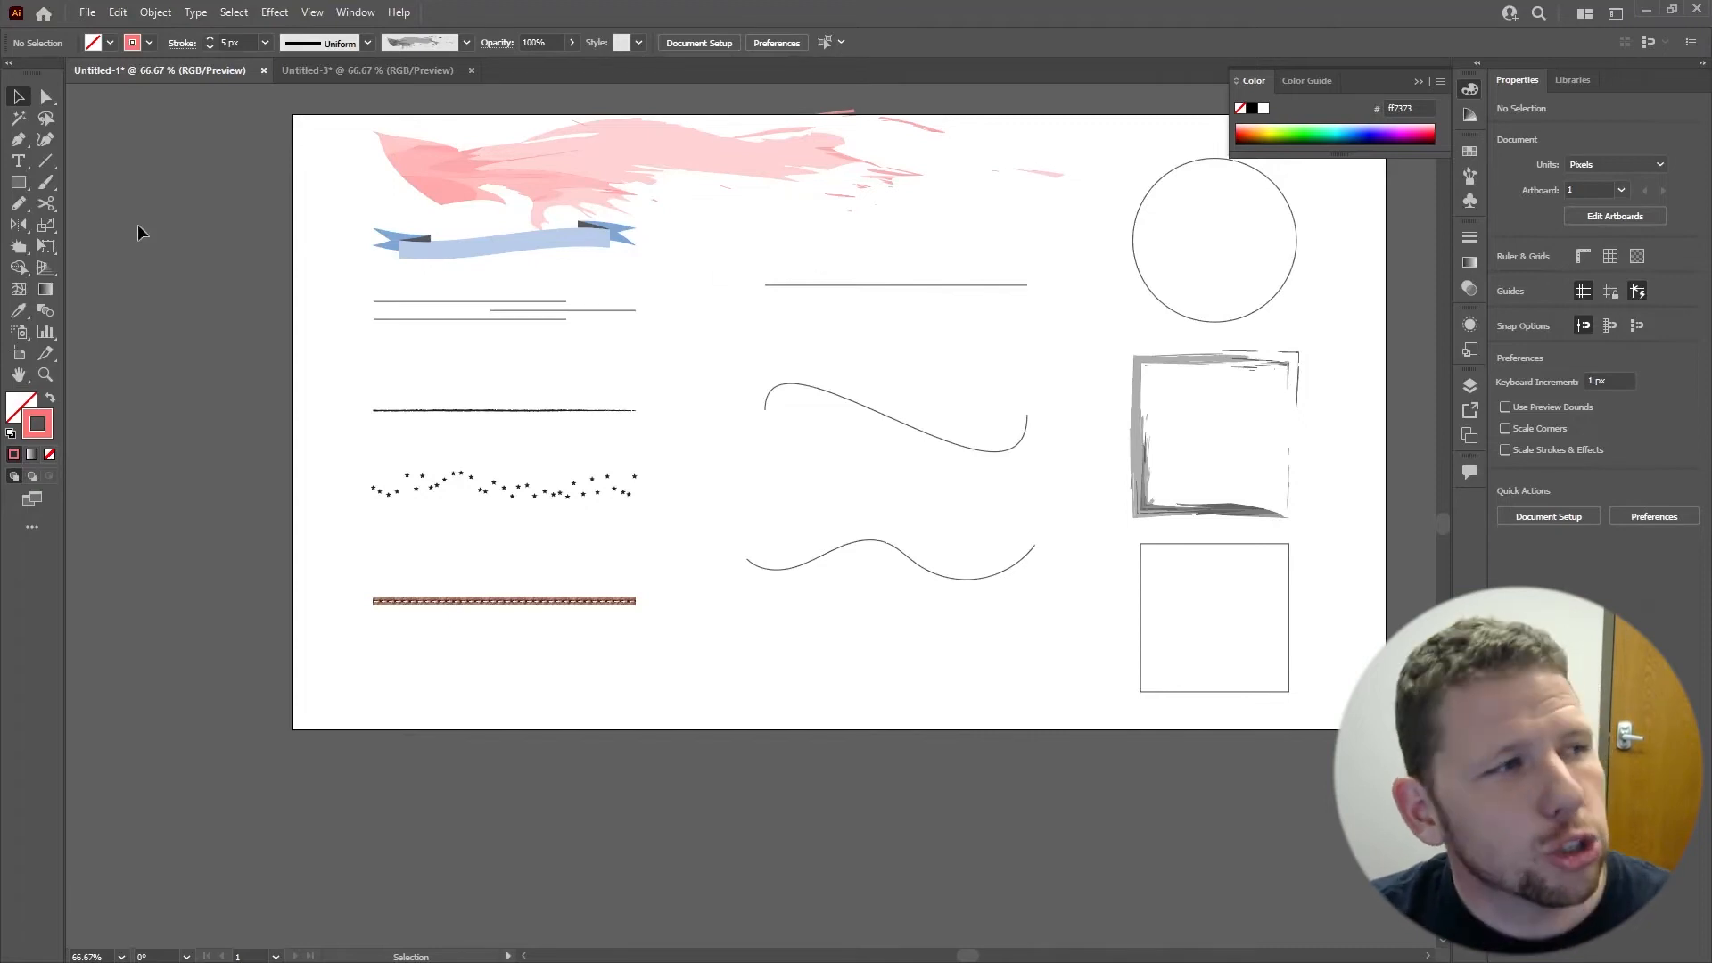
- With the Pencil tool, draw a long wavy line and a row of six short curves below the artboard, together about 1568 by 509 px
{"action": "left_click", "coordinate": [18, 204]}
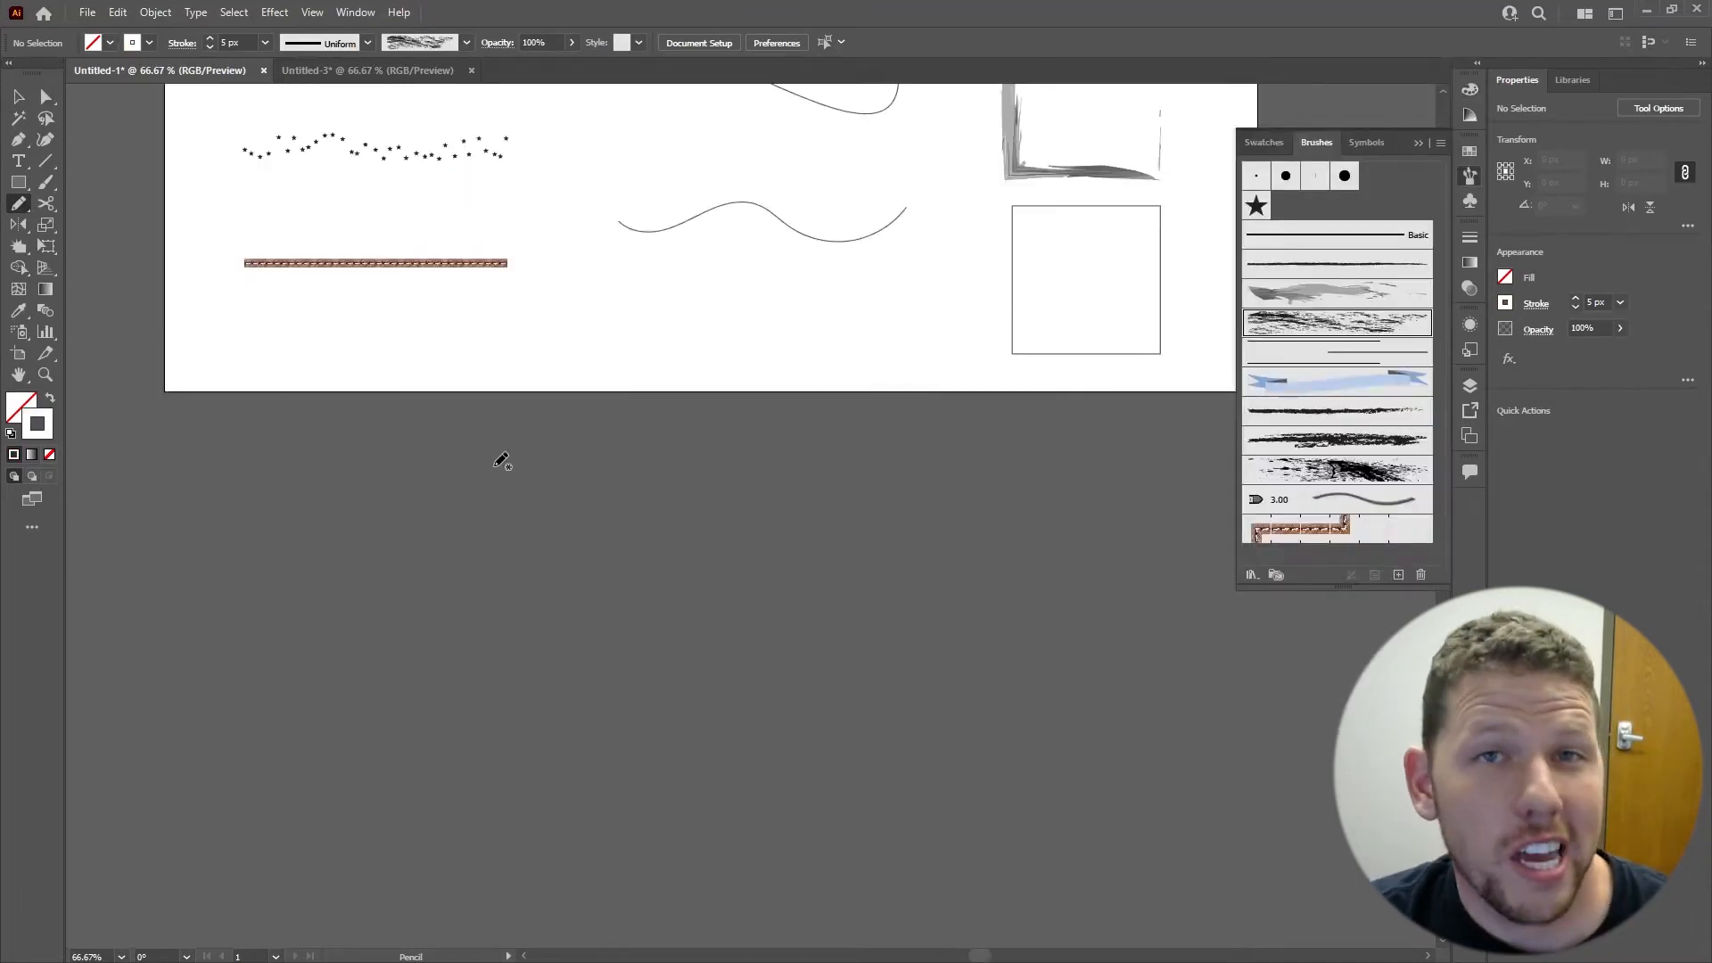
{"action": "mouse_move", "coordinate": [422, 489]}
{"action": "left_mouse_down"}
{"action": "mouse_move", "coordinate": [505, 401]}
{"action": "mouse_move", "coordinate": [892, 480]}
{"action": "mouse_move", "coordinate": [1082, 403]}
{"action": "mouse_move", "coordinate": [1246, 403]}
{"action": "left_mouse_up"}
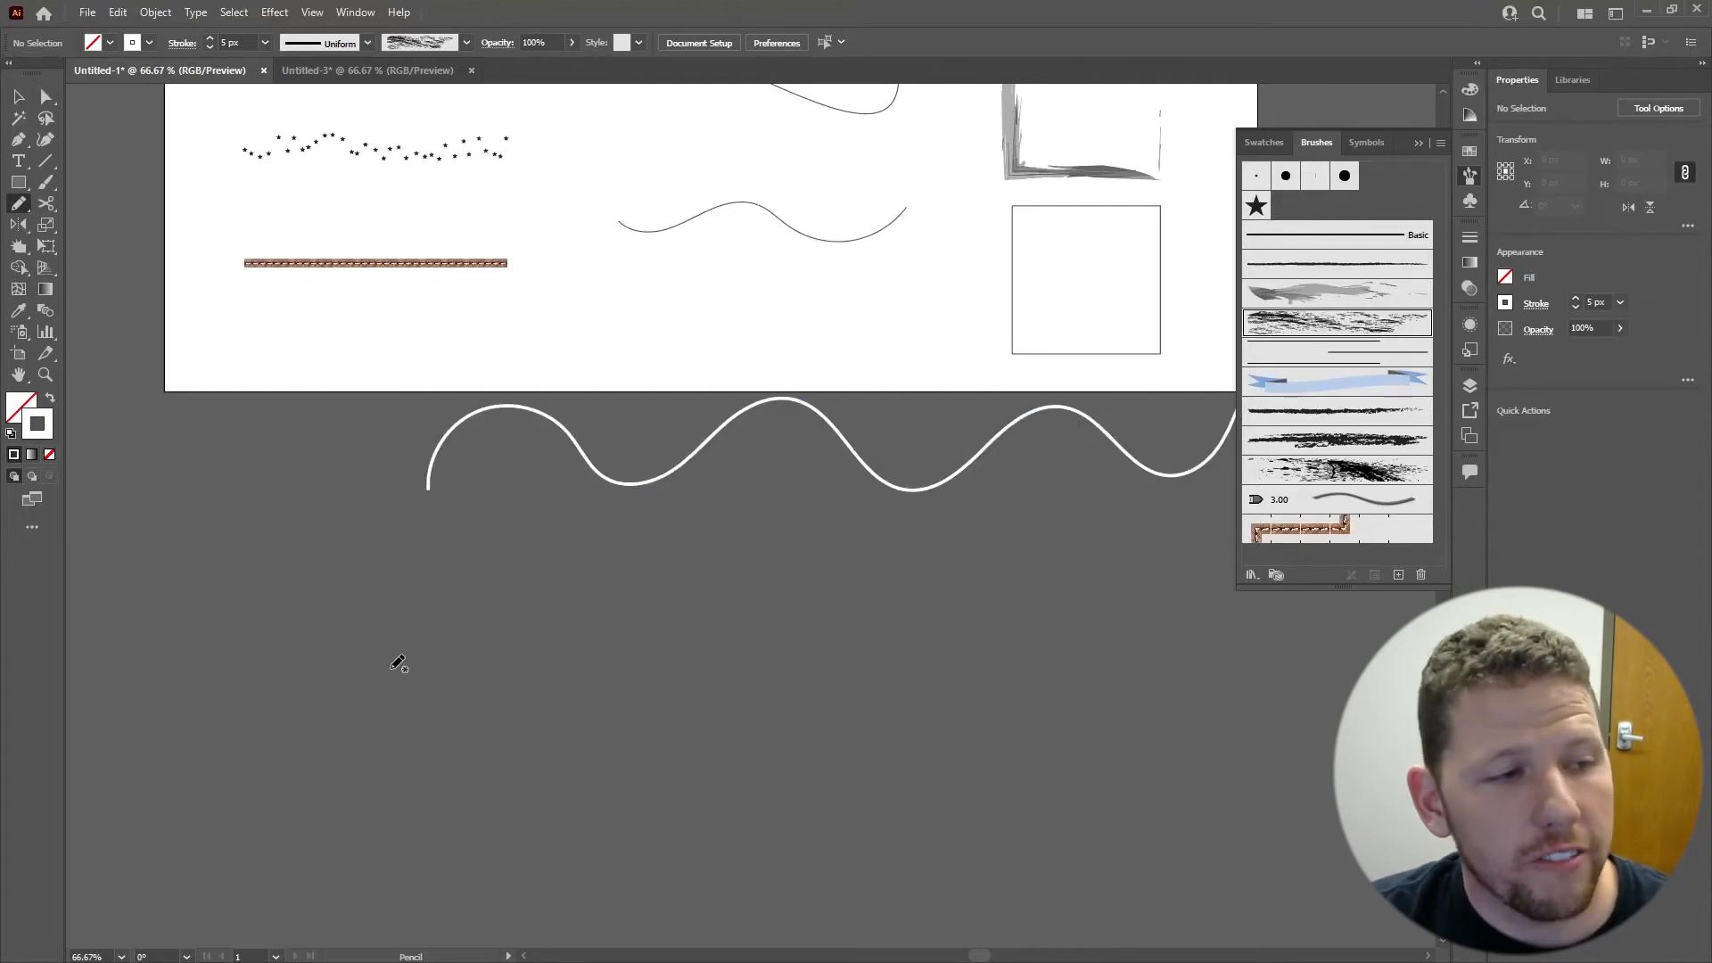
{"action": "mouse_move", "coordinate": [390, 667]}
{"action": "left_mouse_down"}
{"action": "mouse_move", "coordinate": [477, 591]}
{"action": "mouse_move", "coordinate": [643, 683]}
{"action": "mouse_move", "coordinate": [781, 569]}
{"action": "mouse_move", "coordinate": [1070, 571]}
{"action": "mouse_move", "coordinate": [1185, 619]}
{"action": "mouse_move", "coordinate": [1280, 592]}
{"action": "left_mouse_up"}
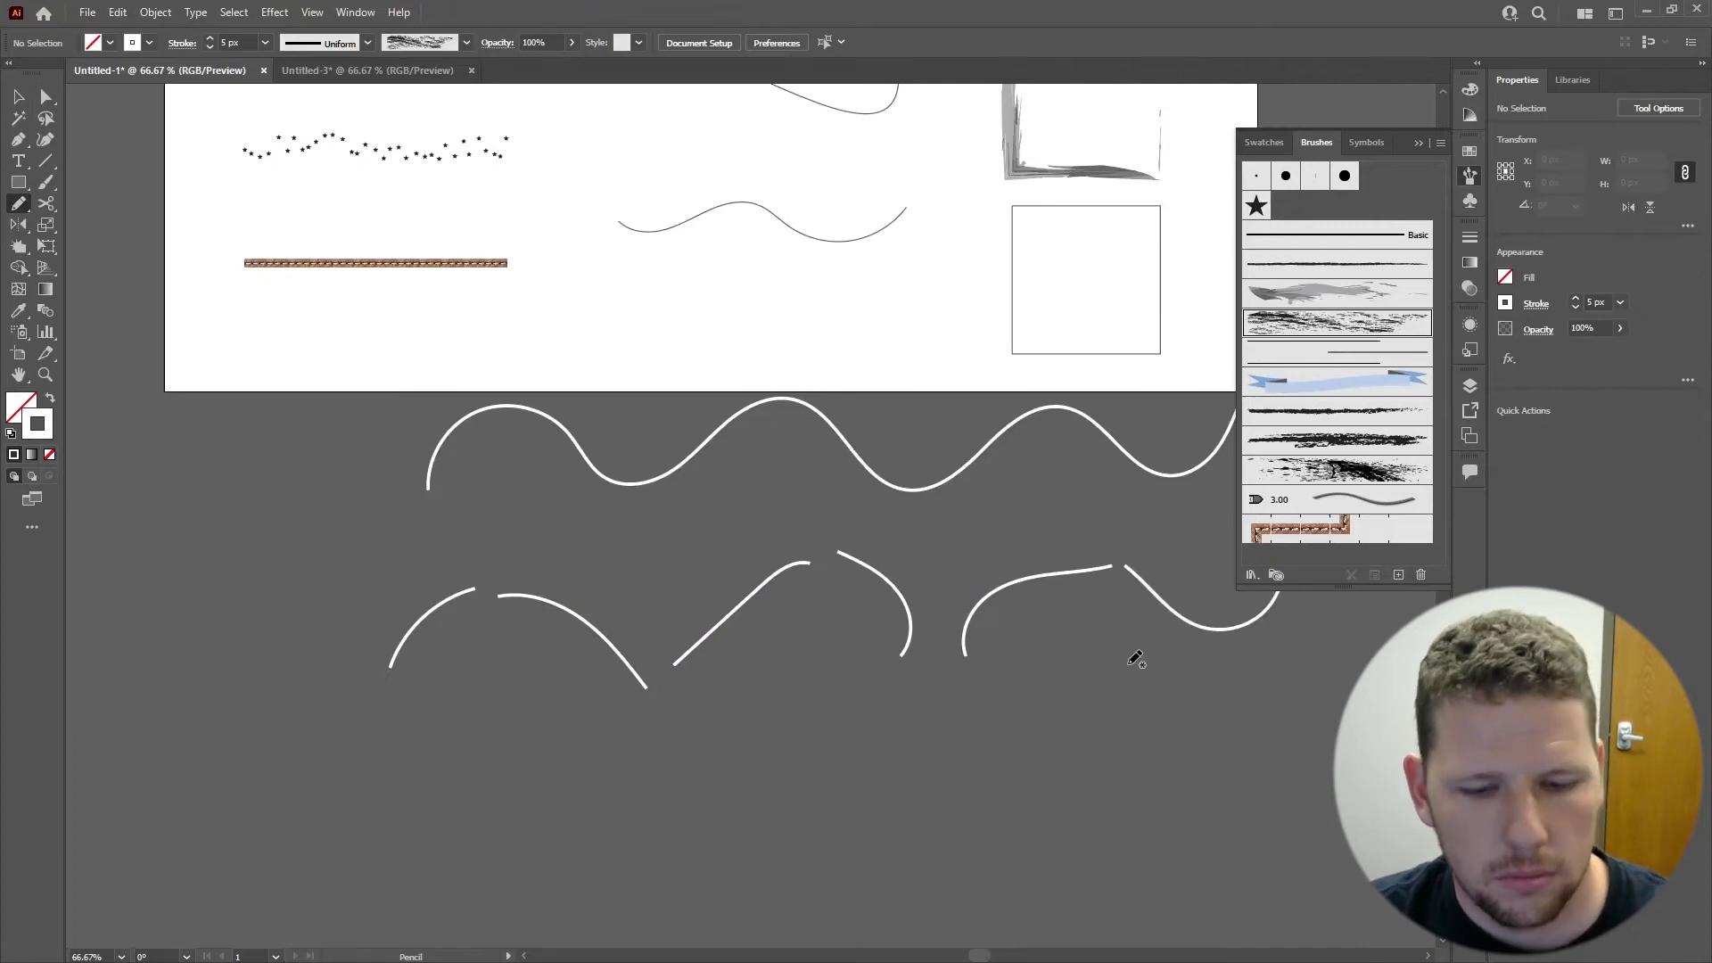
- Apply the scratchy chalk-style brush to all the pencil lines below the artboard and try the dense charcoal-style brush on them
{"action": "key", "text": "v"}
{"action": "left_click_drag", "start_coordinate": [260, 394], "coordinate": [1173, 601]}
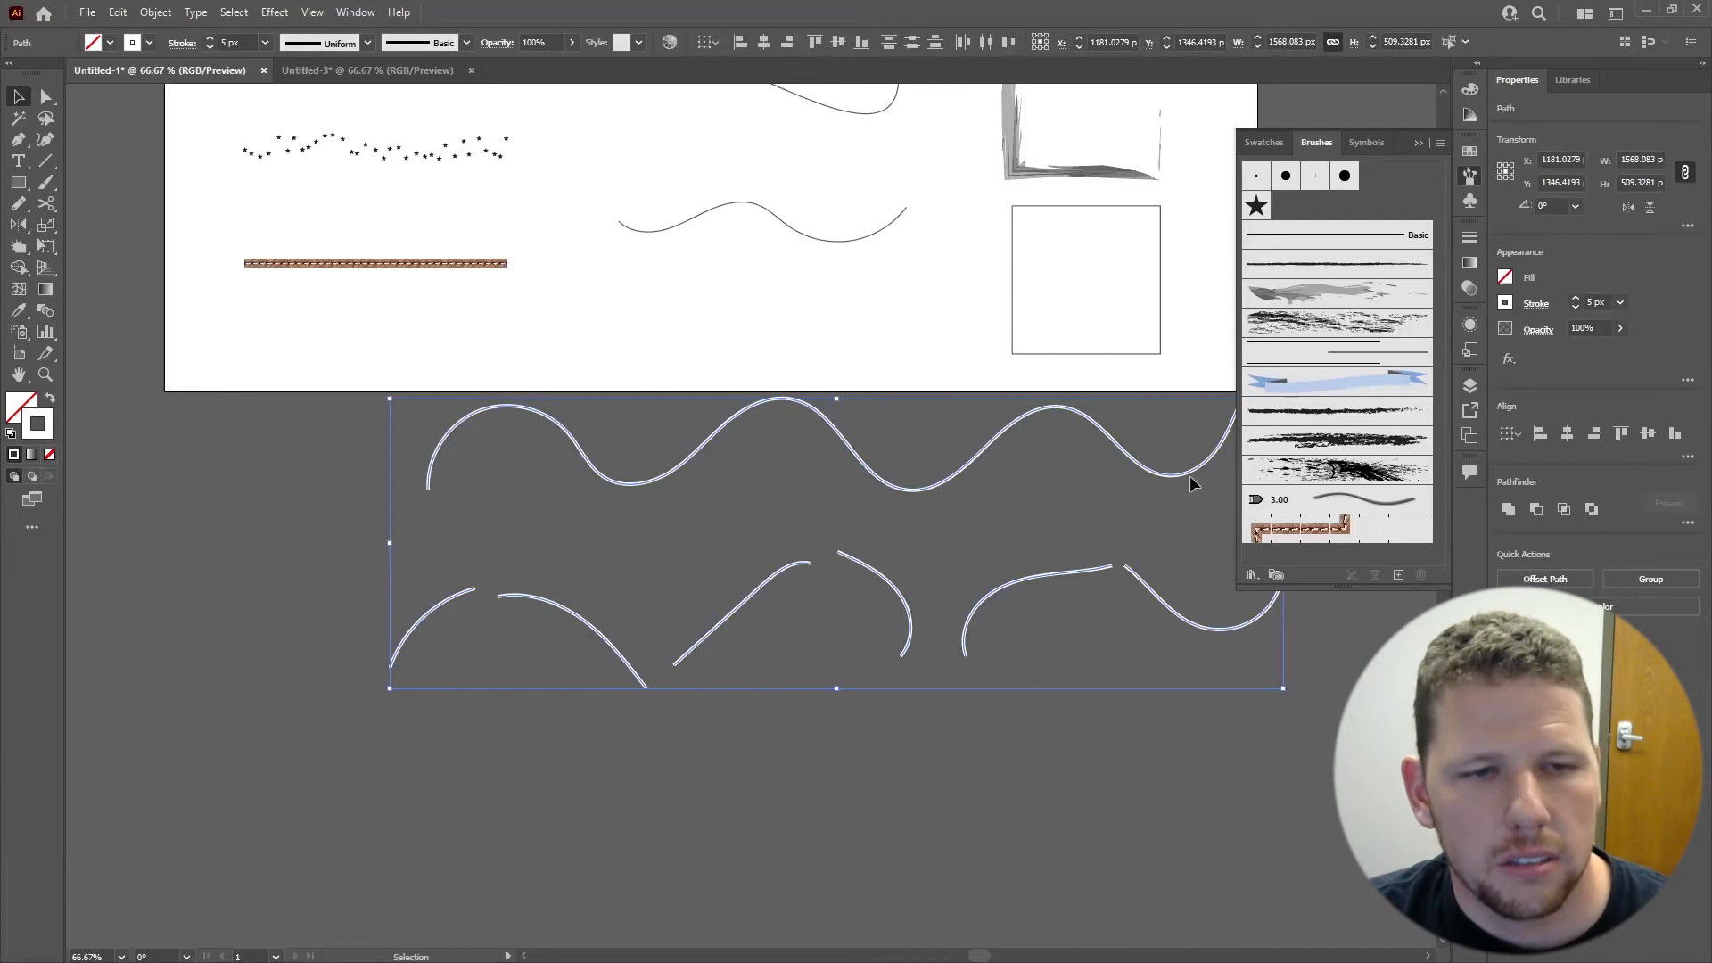
{"action": "left_click", "coordinate": [1315, 330]}
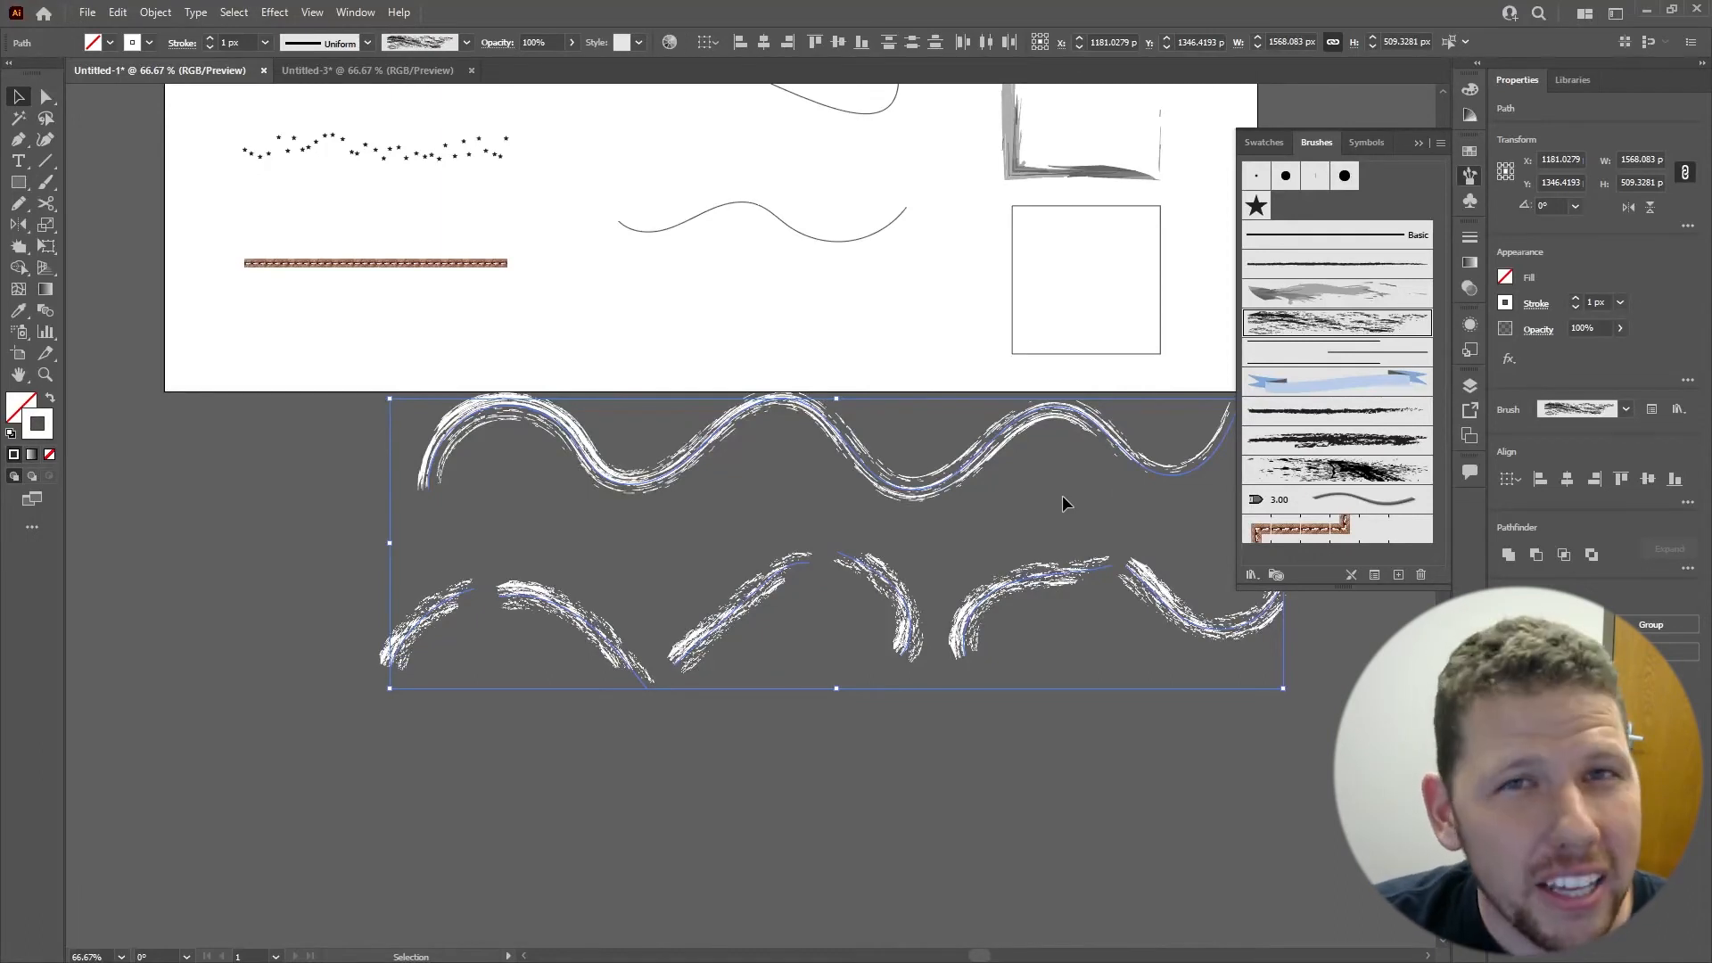
{"action": "left_click", "coordinate": [1345, 468]}
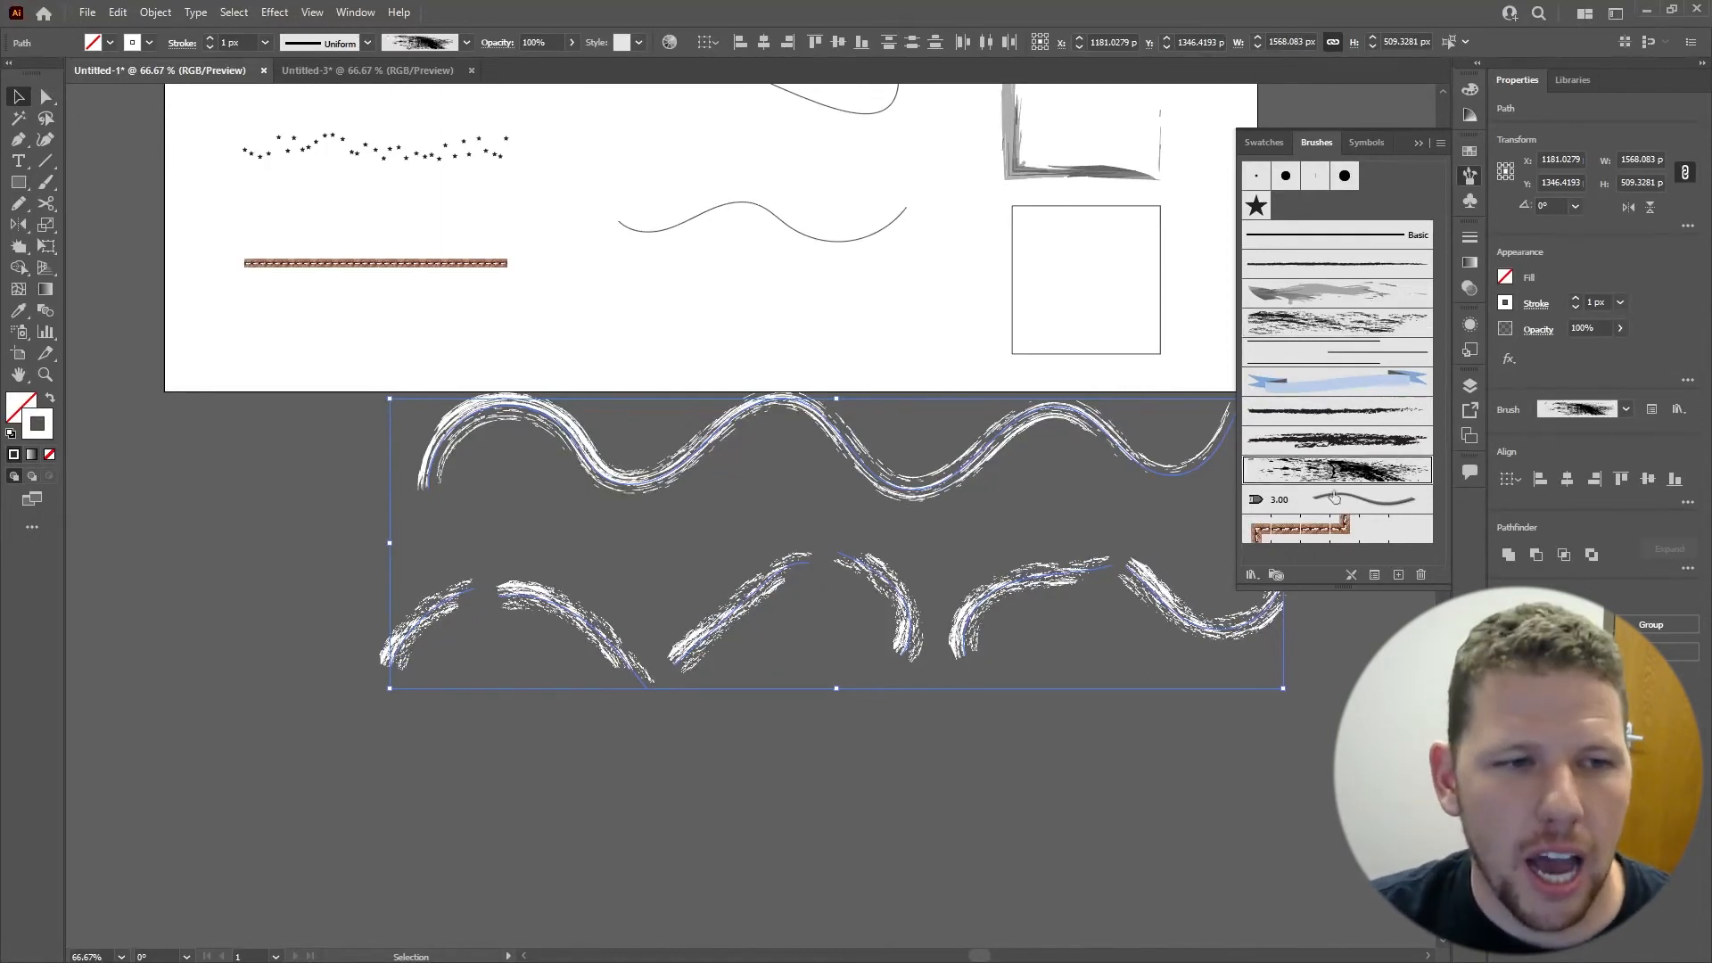
{"action": "left_click", "coordinate": [1073, 714]}
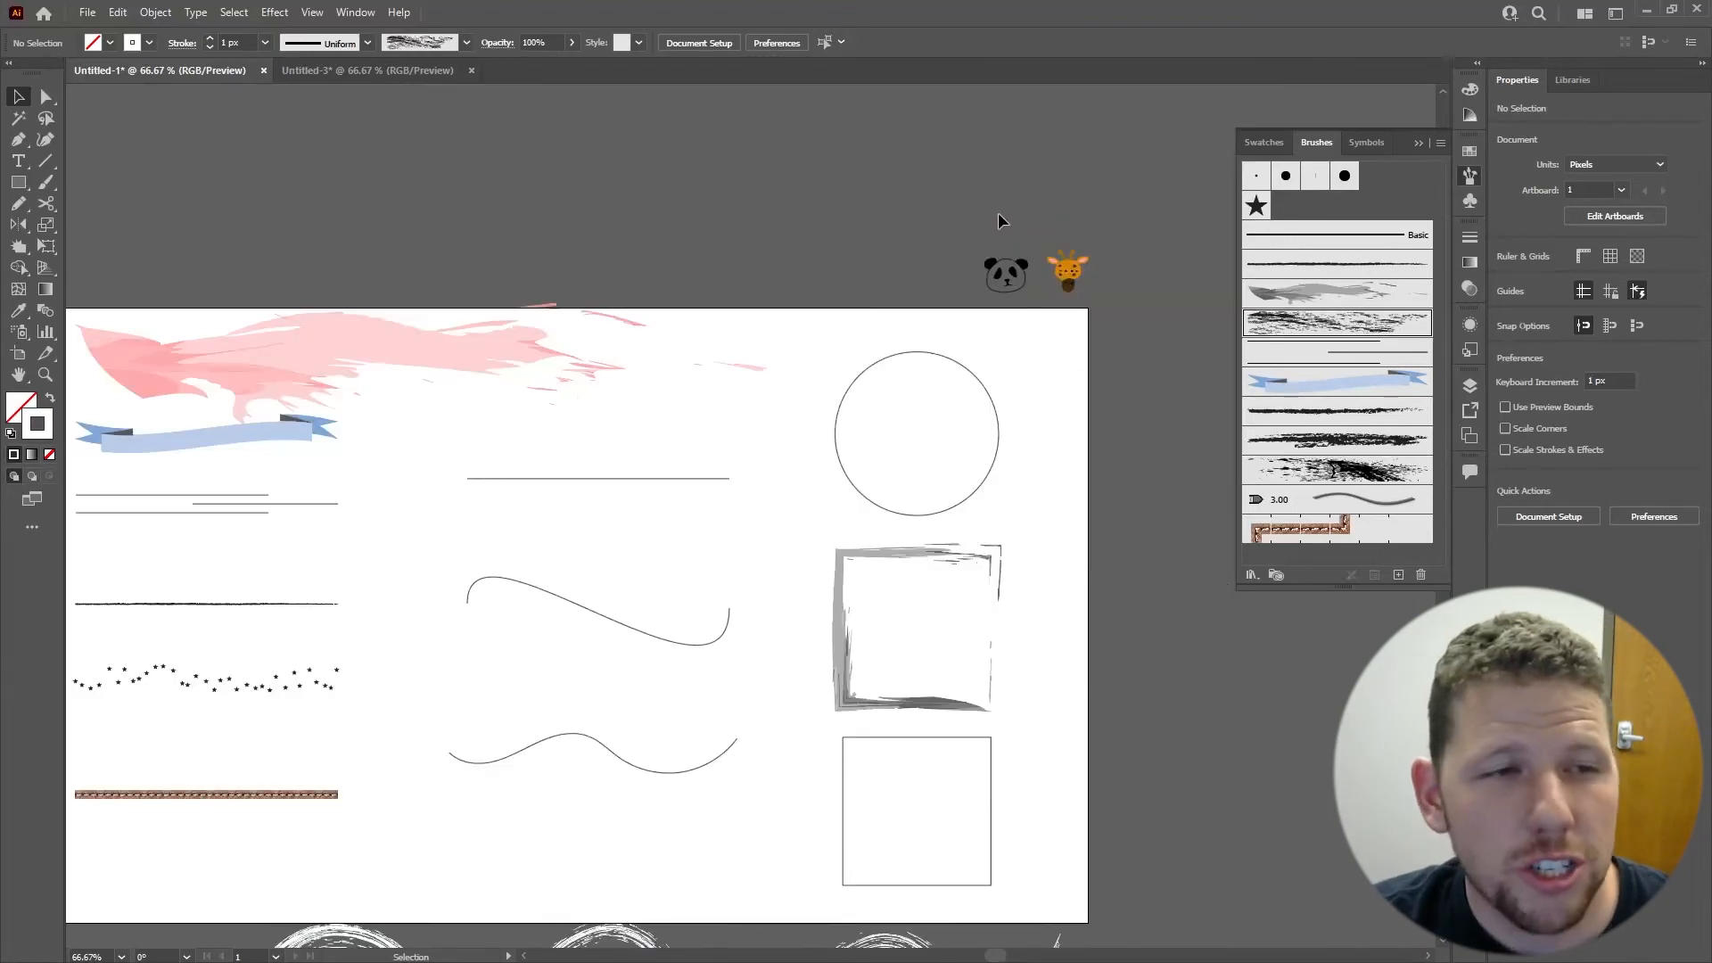
- Create a pattern brush from the panda and giraffe artwork, keeping the default name Pattern Brush 1 and options
{"action": "mouse_move", "coordinate": [1066, 272]}
{"action": "left_mouse_down"}
{"action": "mouse_move", "coordinate": [1105, 319]}
{"action": "mouse_move", "coordinate": [1293, 203]}
{"action": "left_mouse_up"}
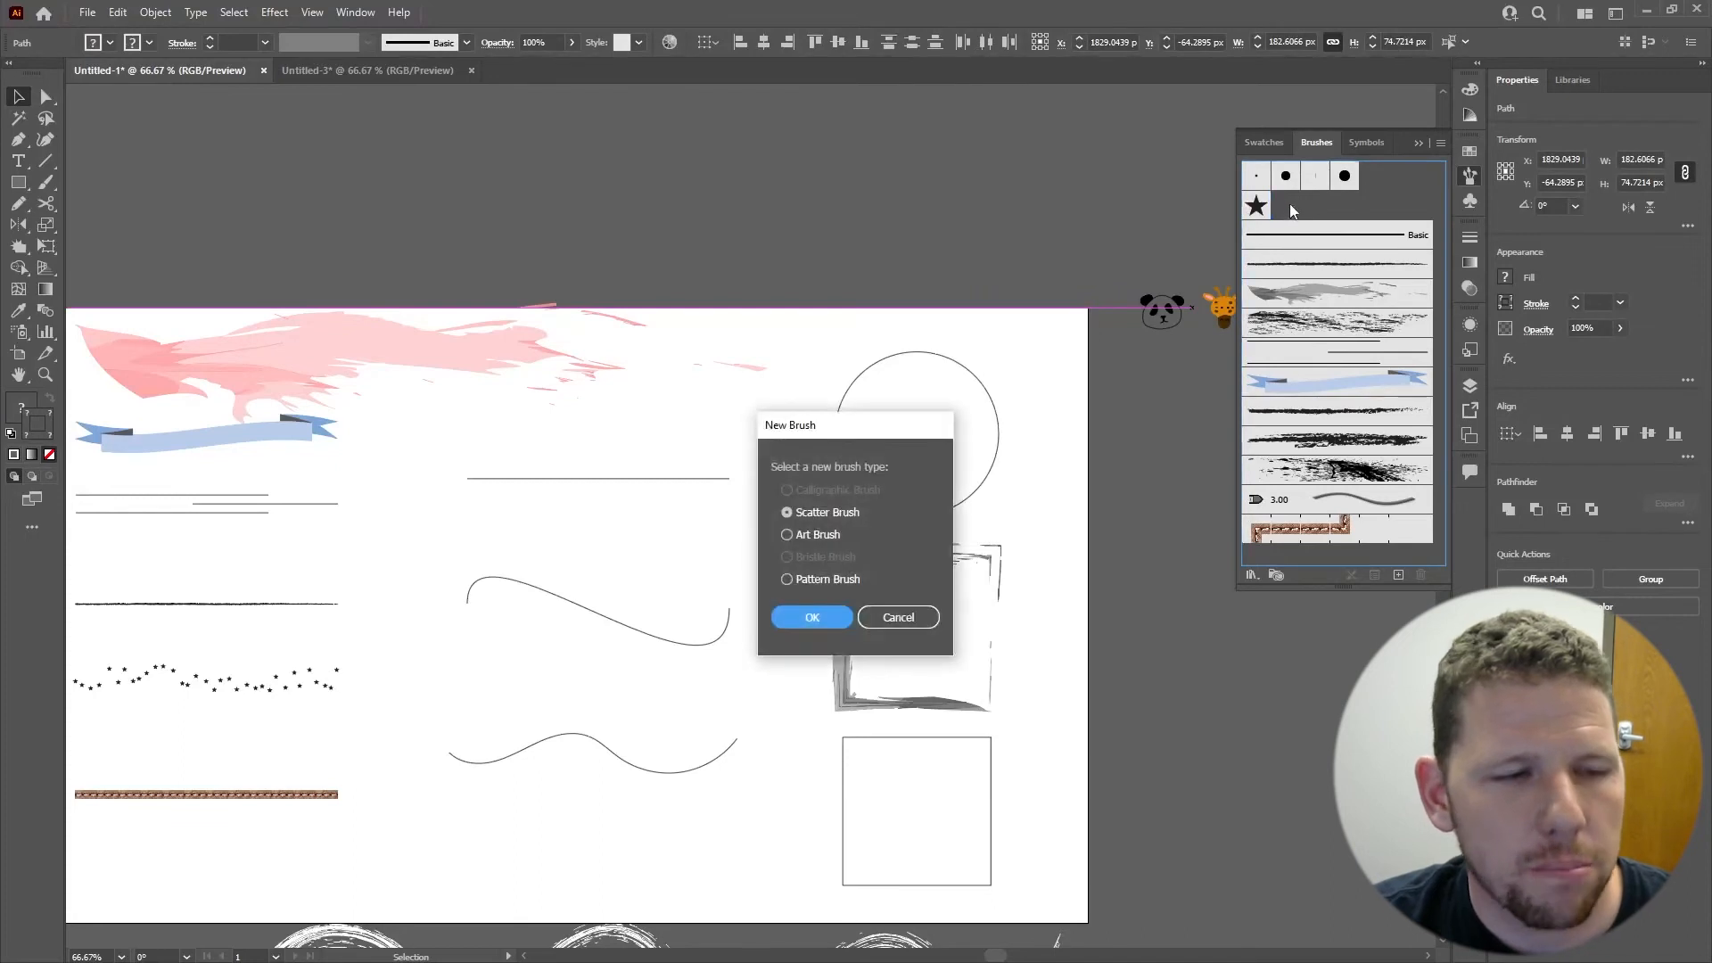
{"action": "left_click", "coordinate": [801, 579]}
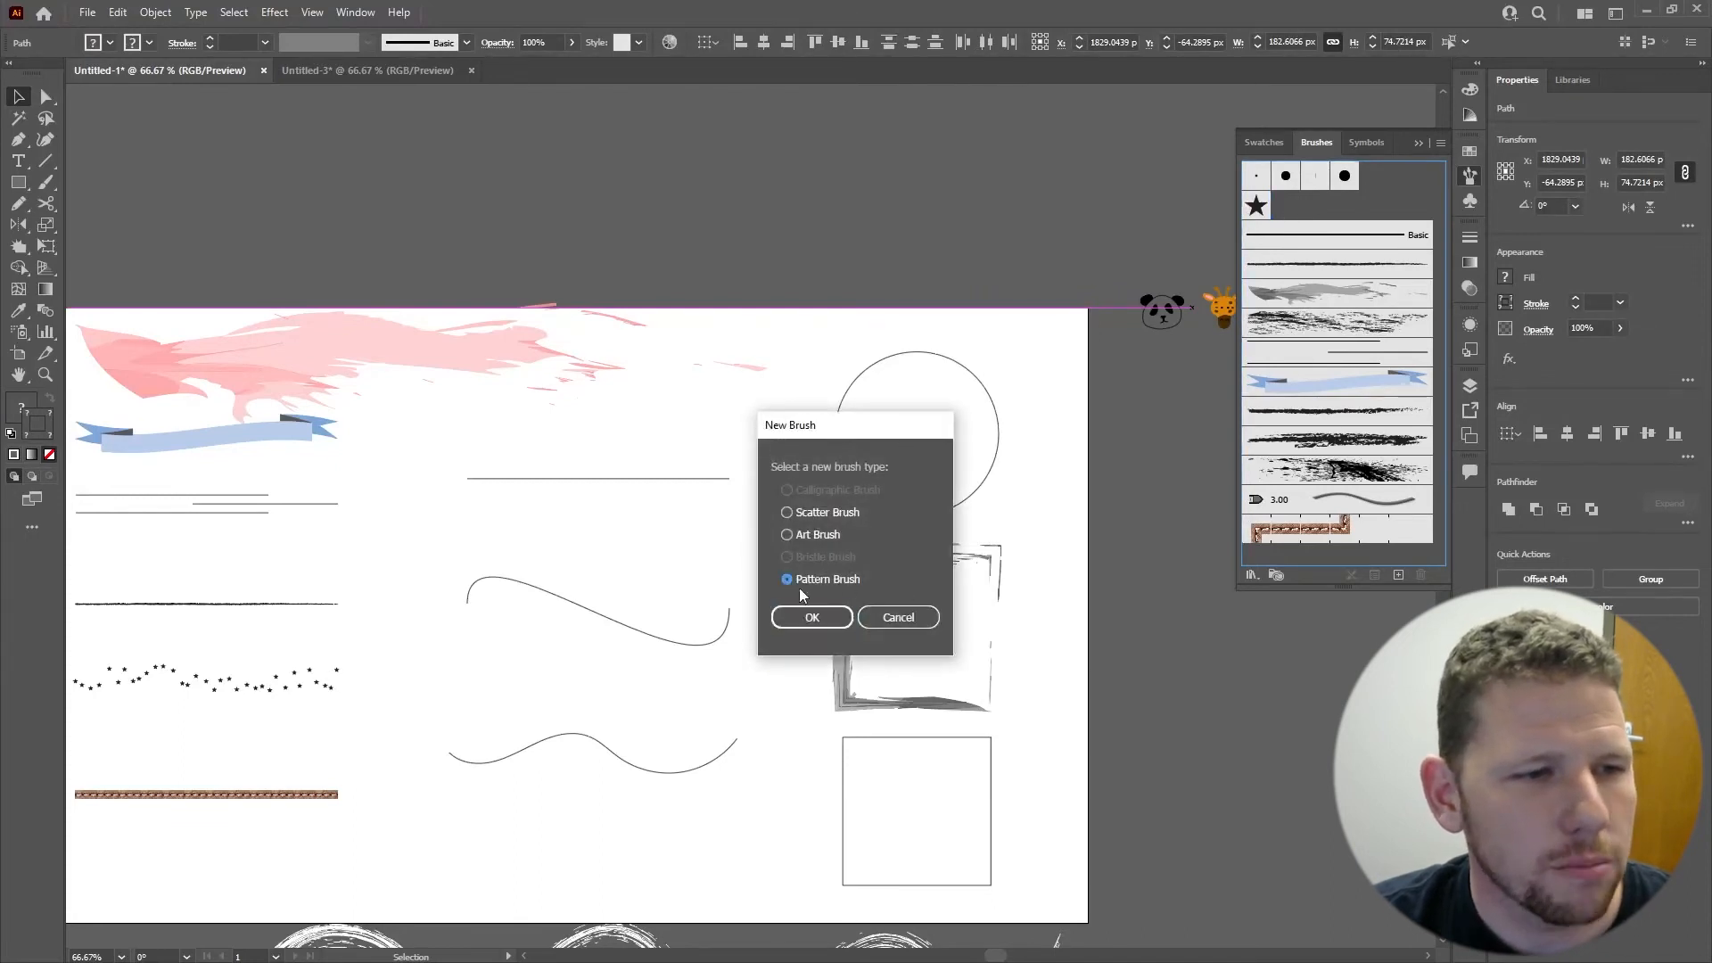
{"action": "left_click", "coordinate": [812, 617]}
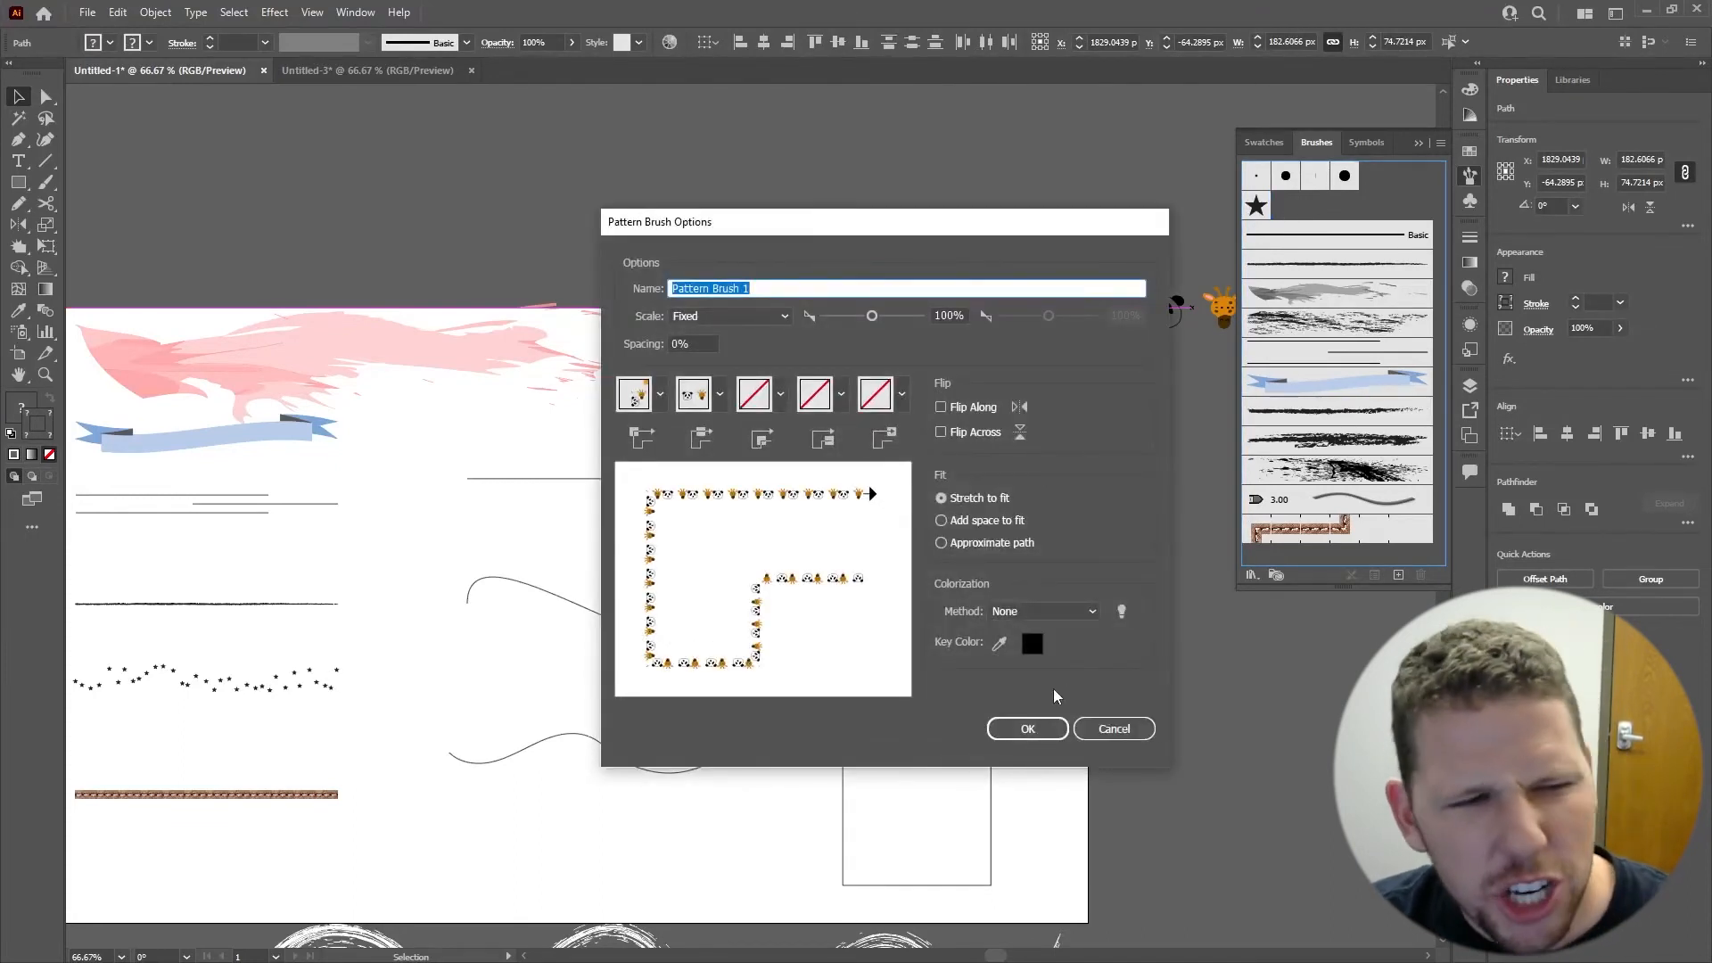
{"action": "left_click", "coordinate": [1037, 735]}
{"action": "left_click", "coordinate": [1109, 335]}
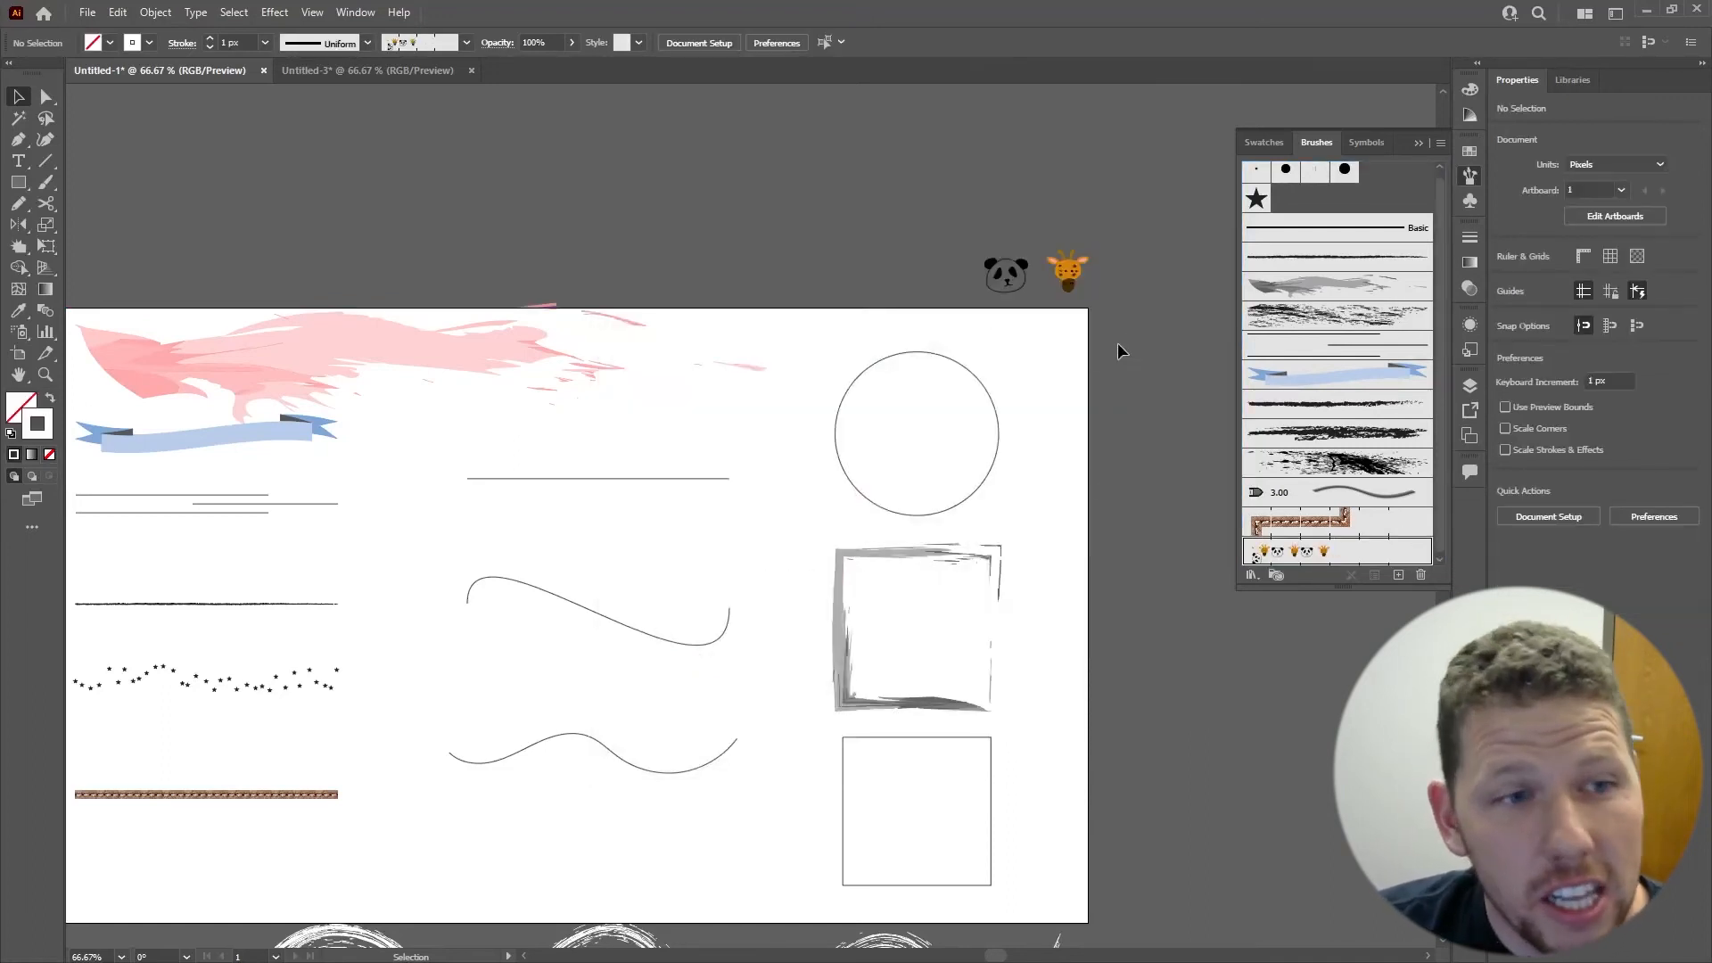
- Apply the panda and giraffe pattern brush to the circle on the artboard and deselect it
{"action": "left_click", "coordinate": [998, 446]}
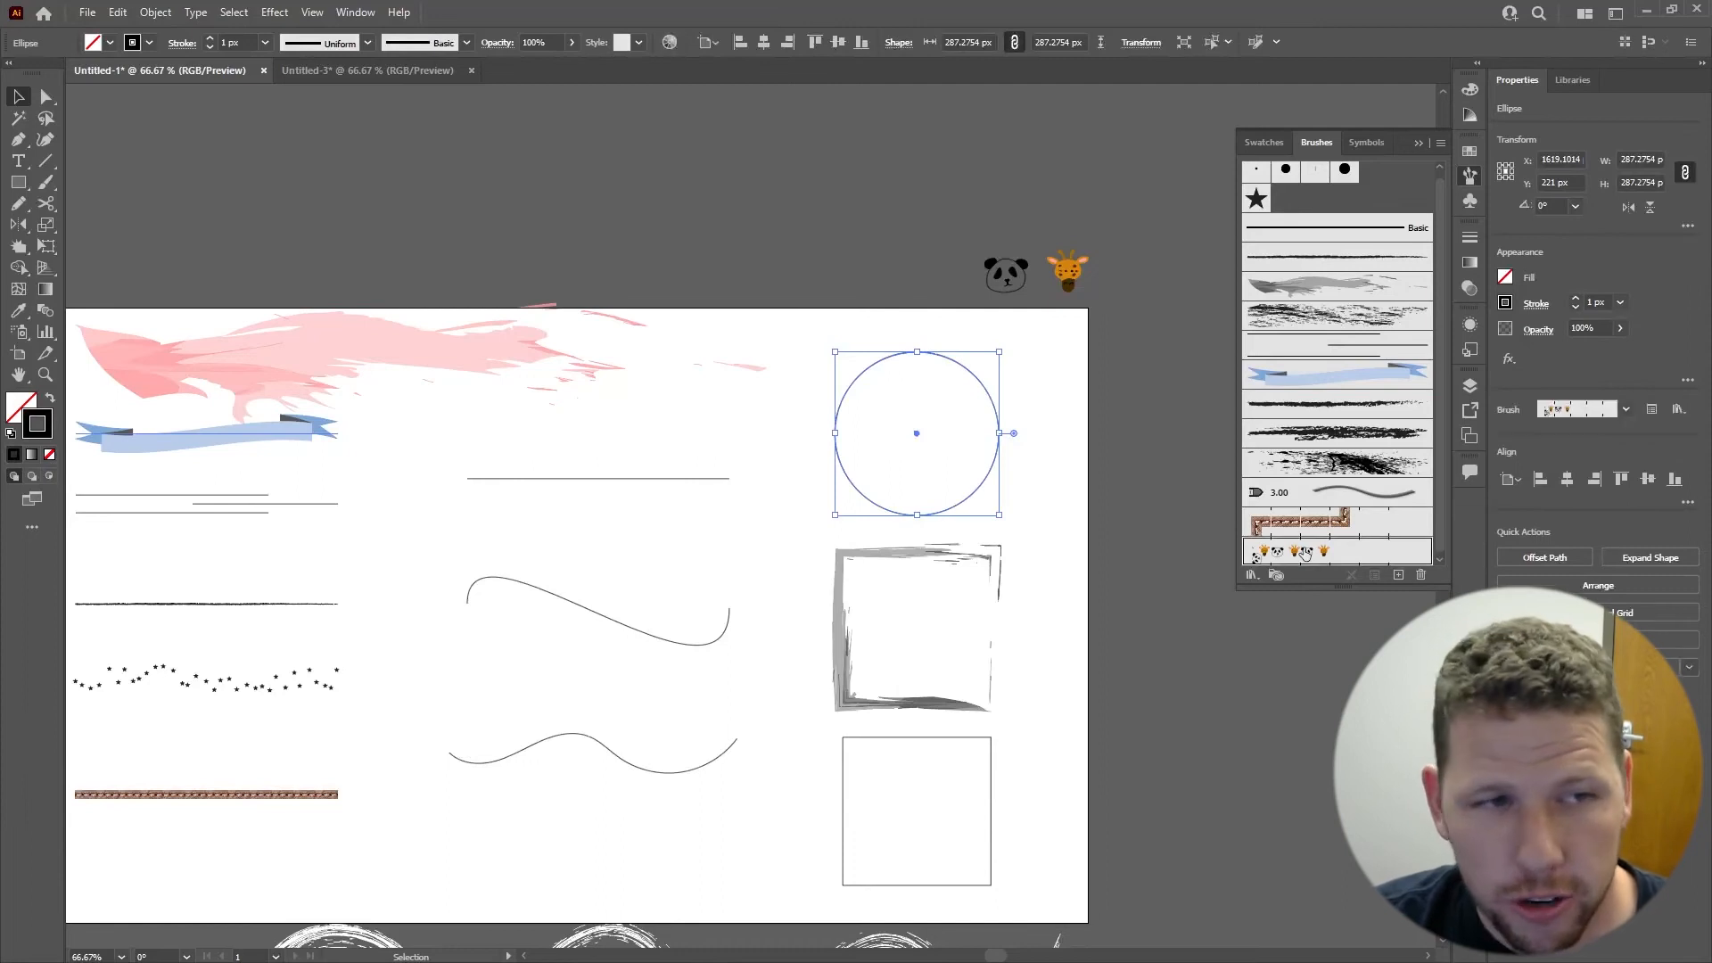
{"action": "left_click", "coordinate": [1305, 553]}
{"action": "left_click", "coordinate": [1141, 396]}
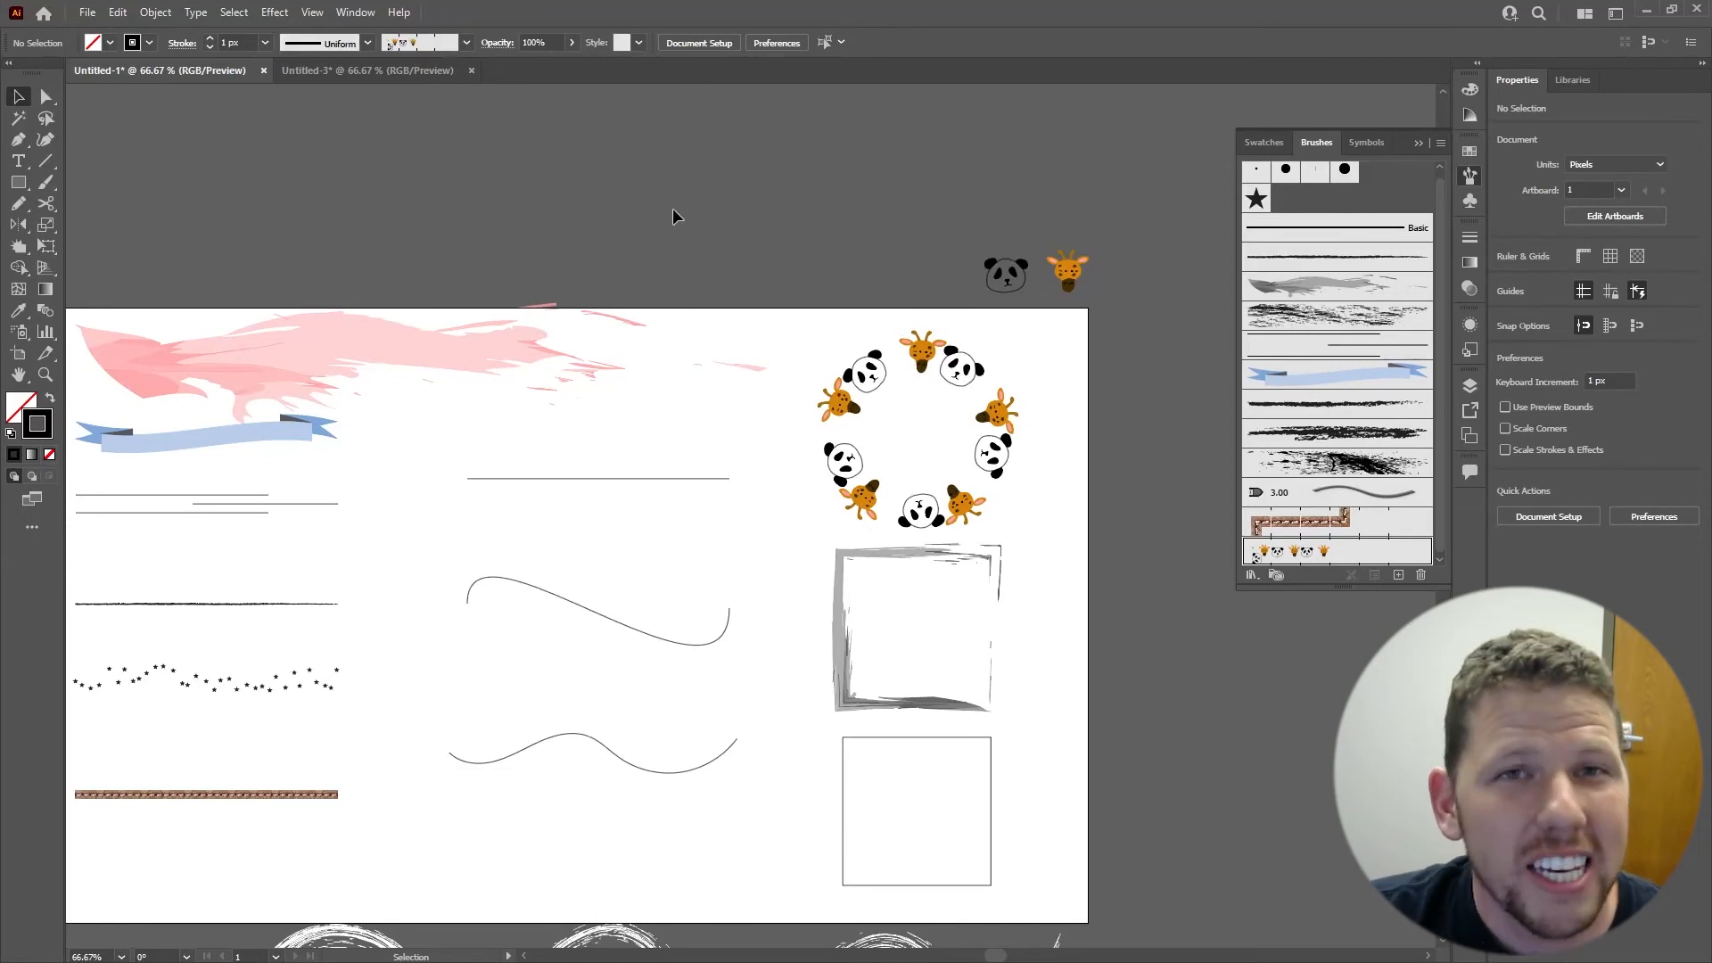
- Expand the appearance of the pink brushed line and move its large light-pink piece down, apart from the rest of the stroke
{"action": "key", "text": "space"}
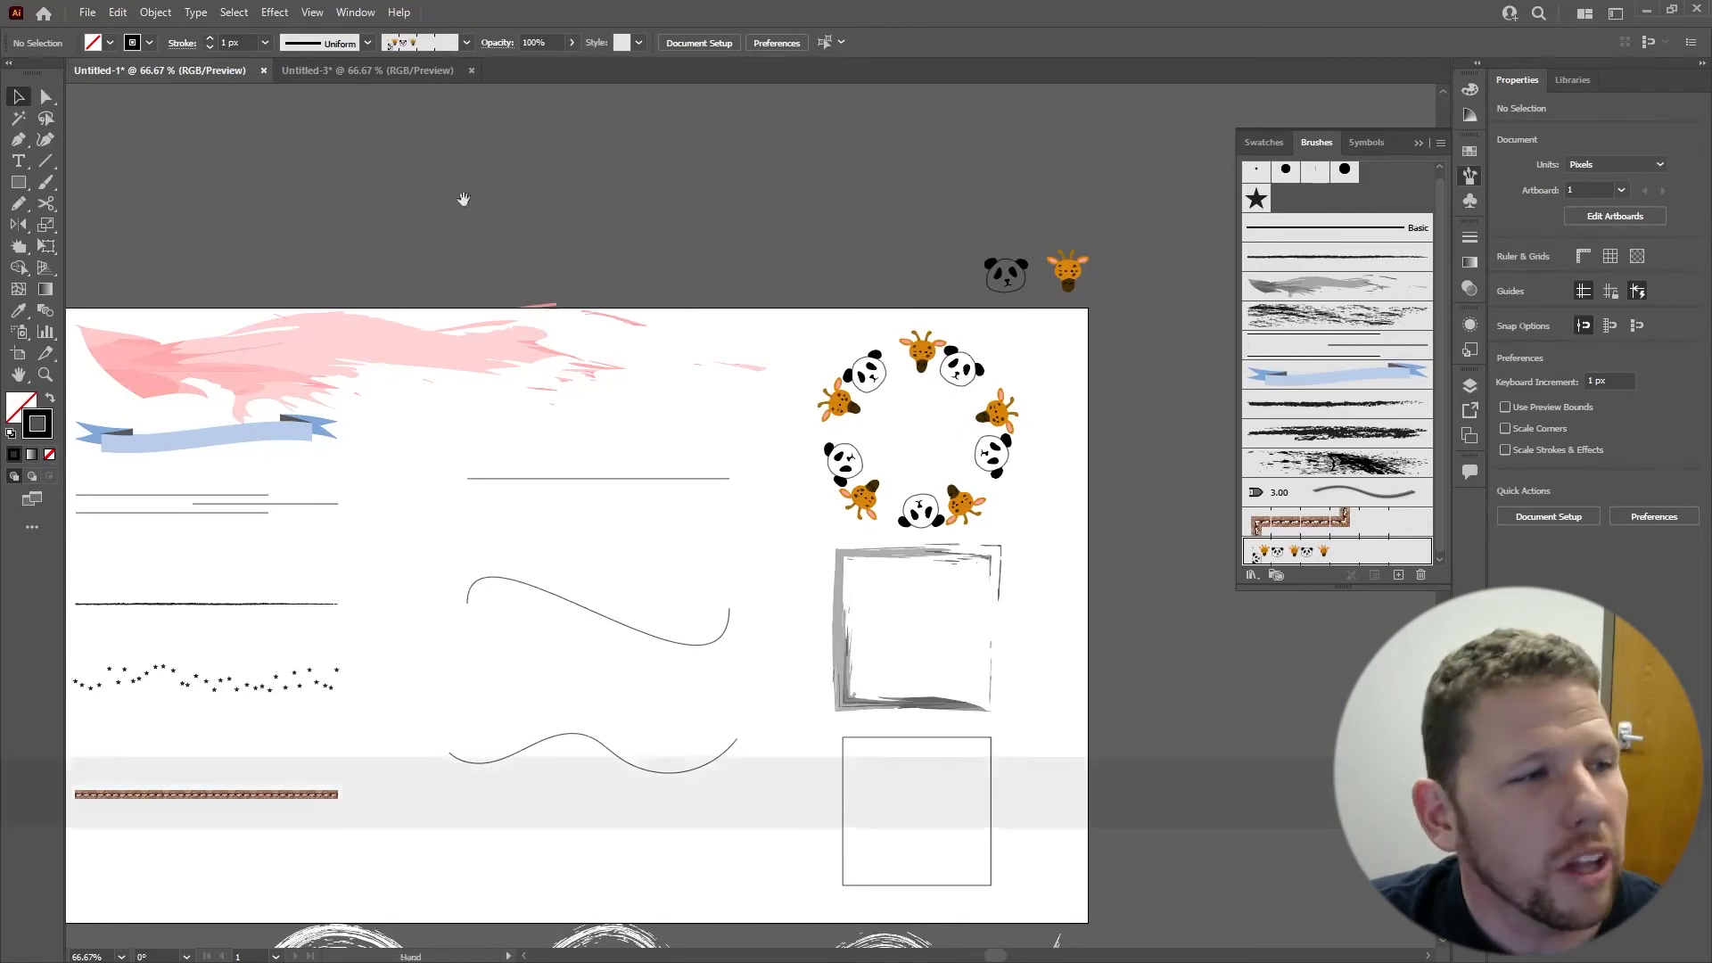
{"action": "left_click_drag", "start_coordinate": [536, 204], "coordinate": [910, 245]}
{"action": "left_click", "coordinate": [854, 465]}
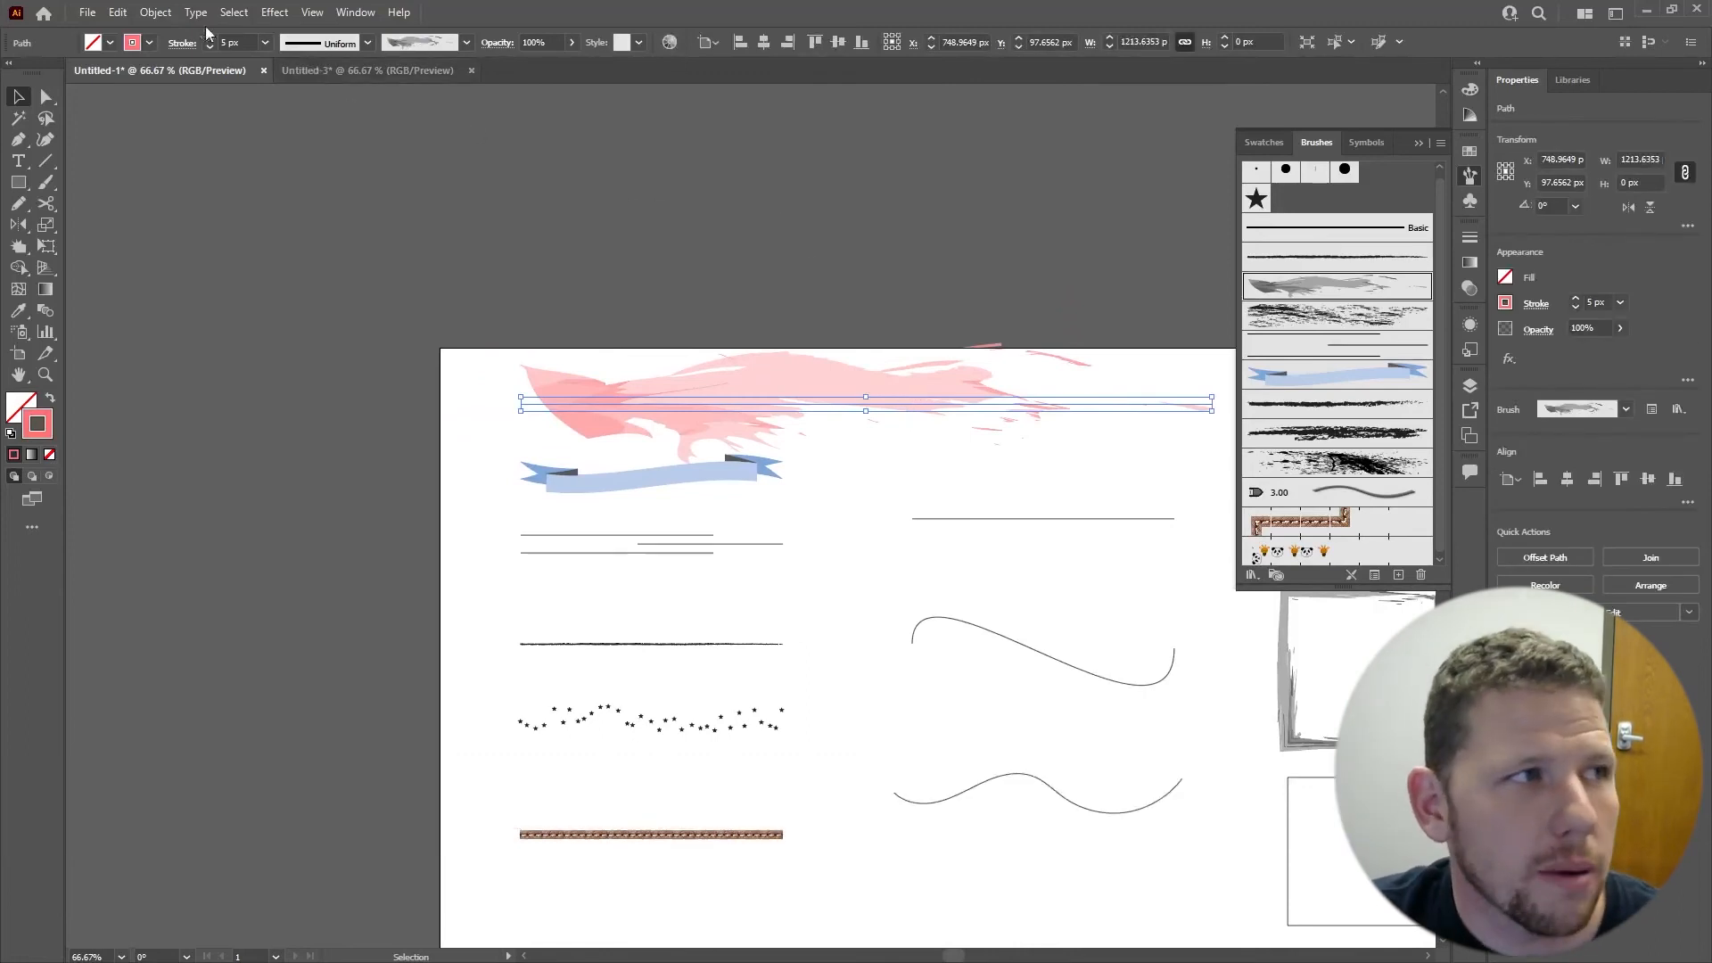
{"action": "left_click", "coordinate": [171, 15]}
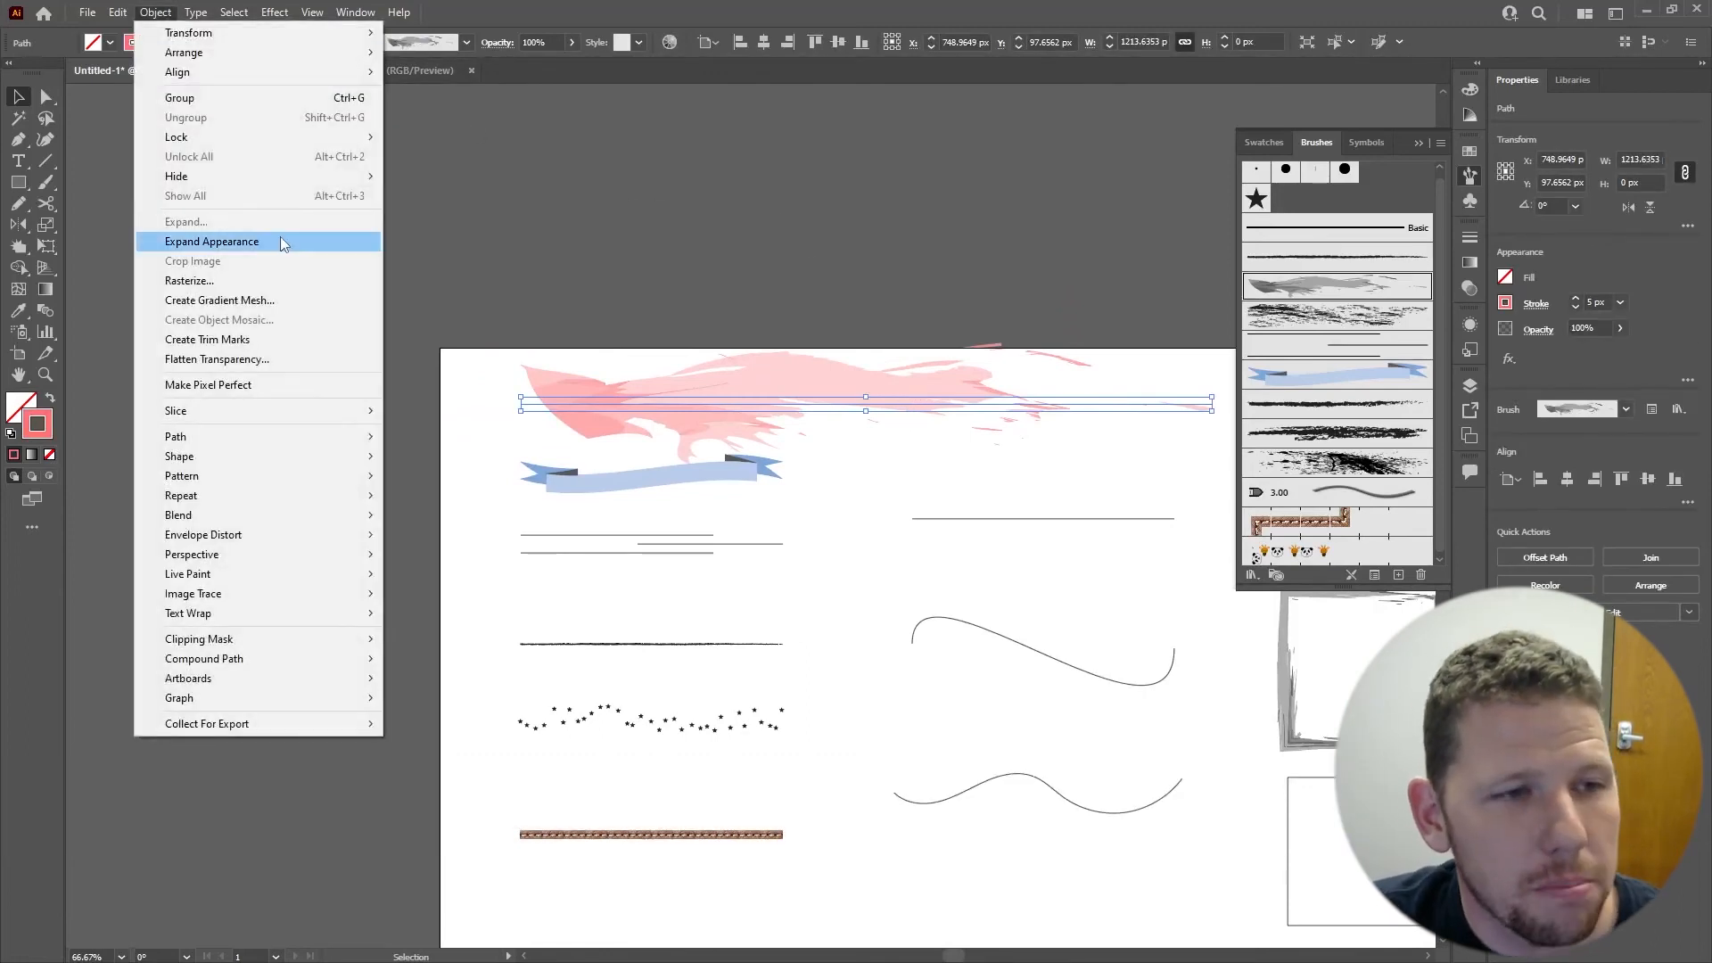
{"action": "left_click", "coordinate": [282, 242]}
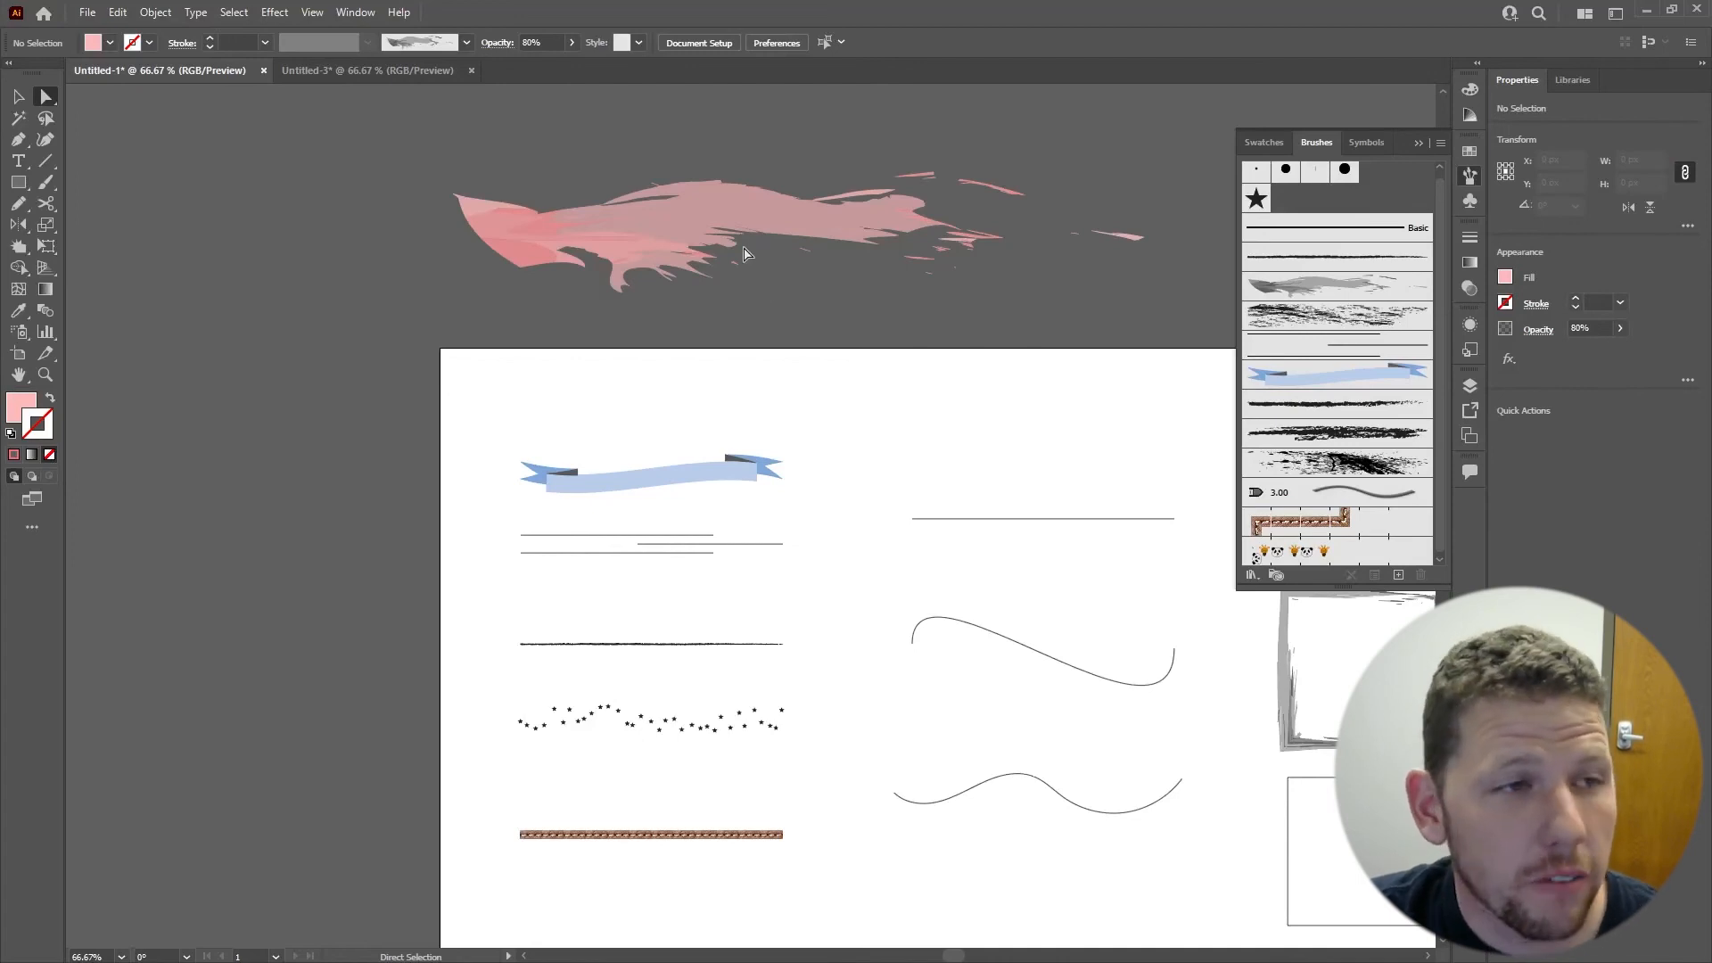
{"action": "left_click_drag", "start_coordinate": [752, 216], "coordinate": [897, 342]}
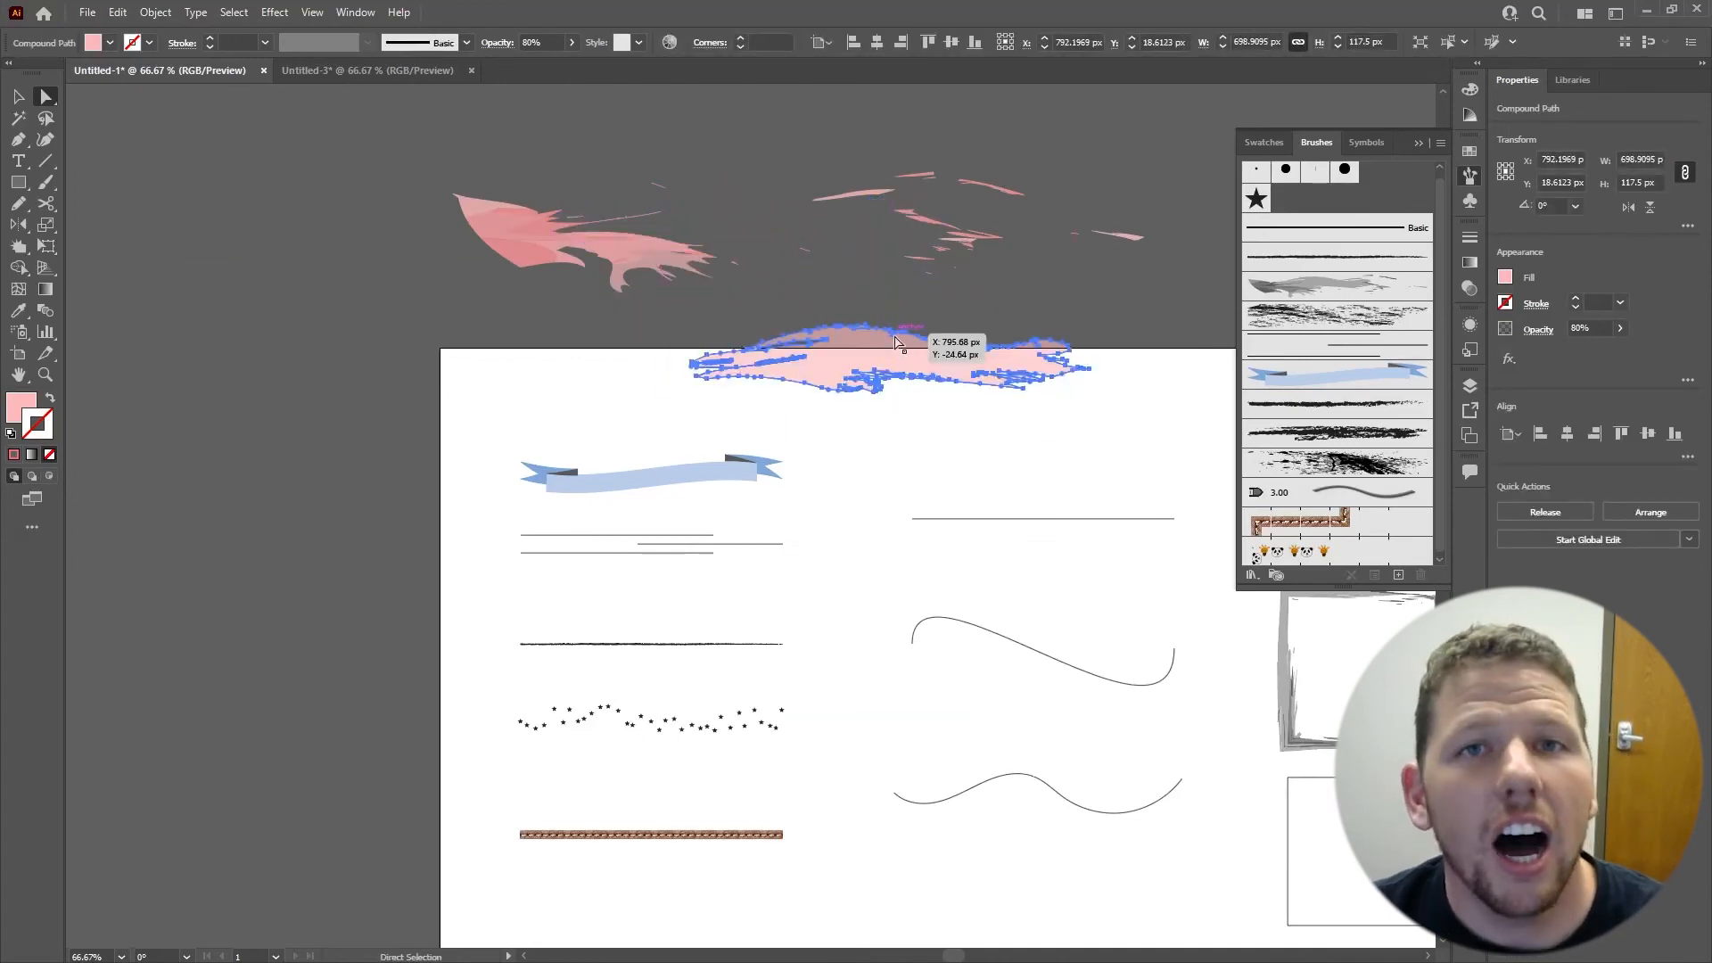